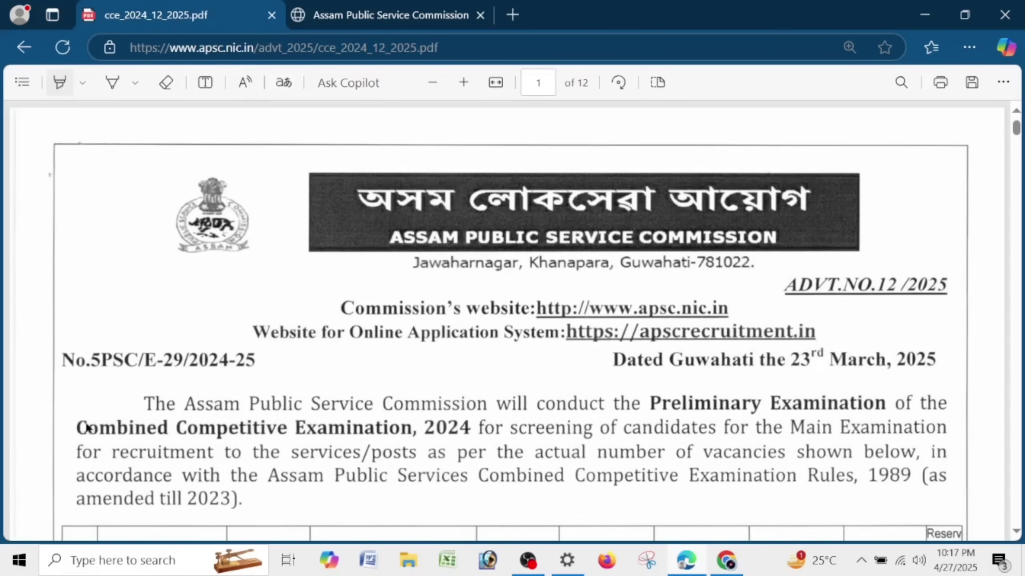
# Highlight "Combined Competitive Examination, 2024" in the opening paragraph of the advertisement PDF.
pyautogui.click(57, 88)
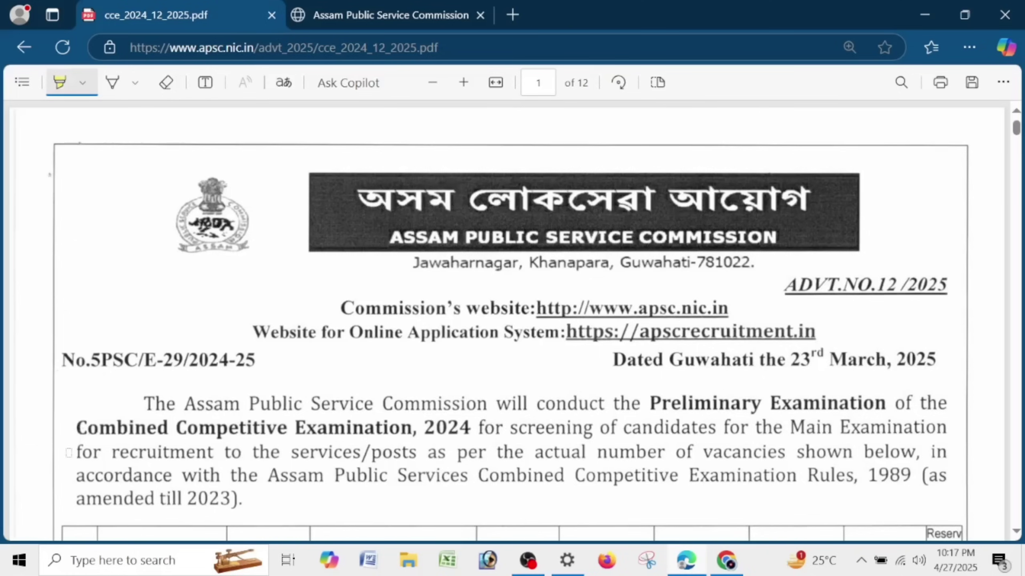
pyautogui.moveTo(78, 431); pyautogui.dragTo(478, 430)
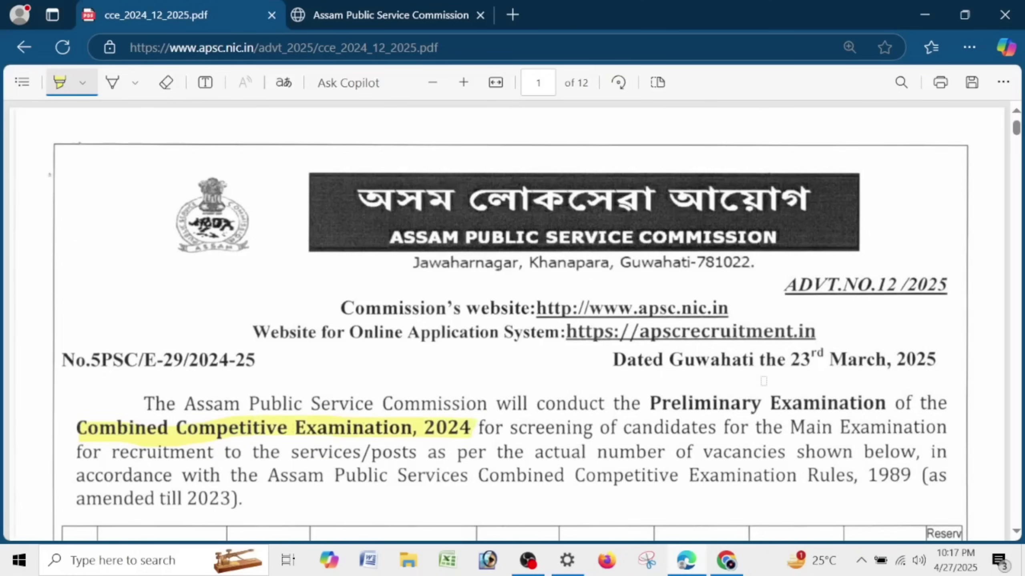
# In paragraph A on online applications on page 3, highlight the 29th April, 2025, 5.00 PM deadline, the 1st May, 2025 fee date and the word "payment".
pyautogui.scroll(-5, 763, 381)
pyautogui.scroll(-15, 763, 381)
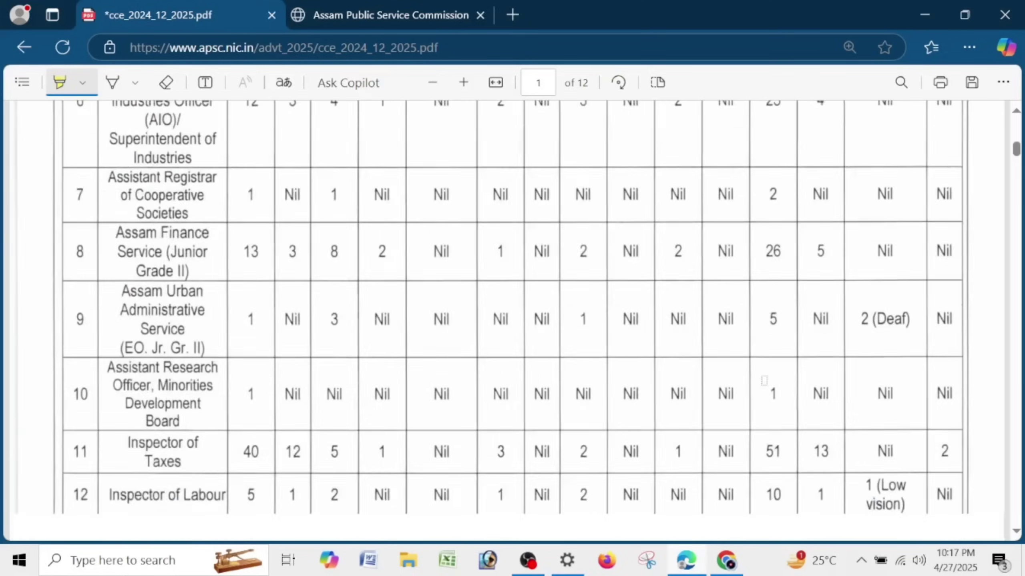
pyautogui.scroll(-9, 764, 381)
pyautogui.scroll(7, 764, 381)
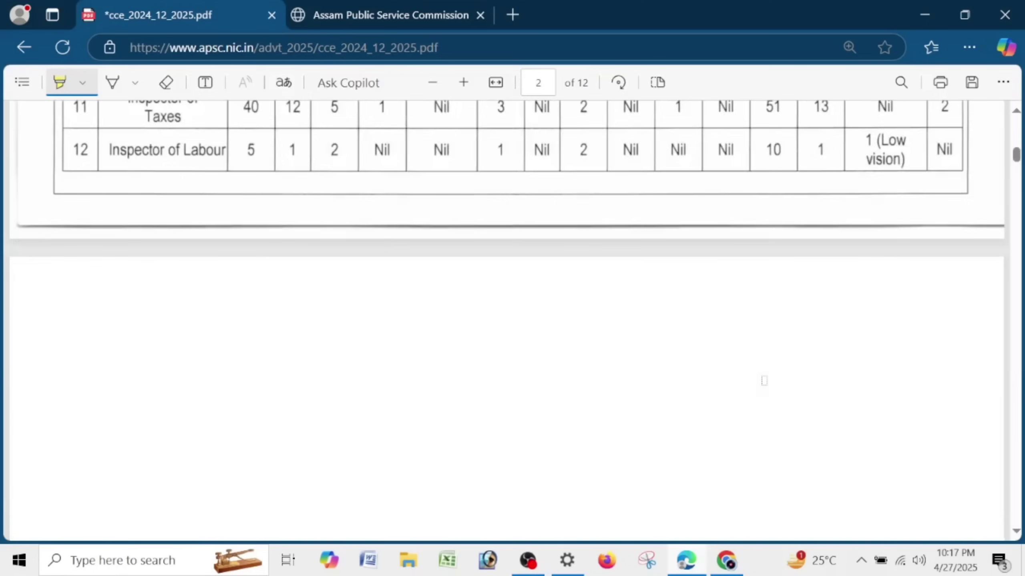
pyautogui.scroll(-6, 764, 381)
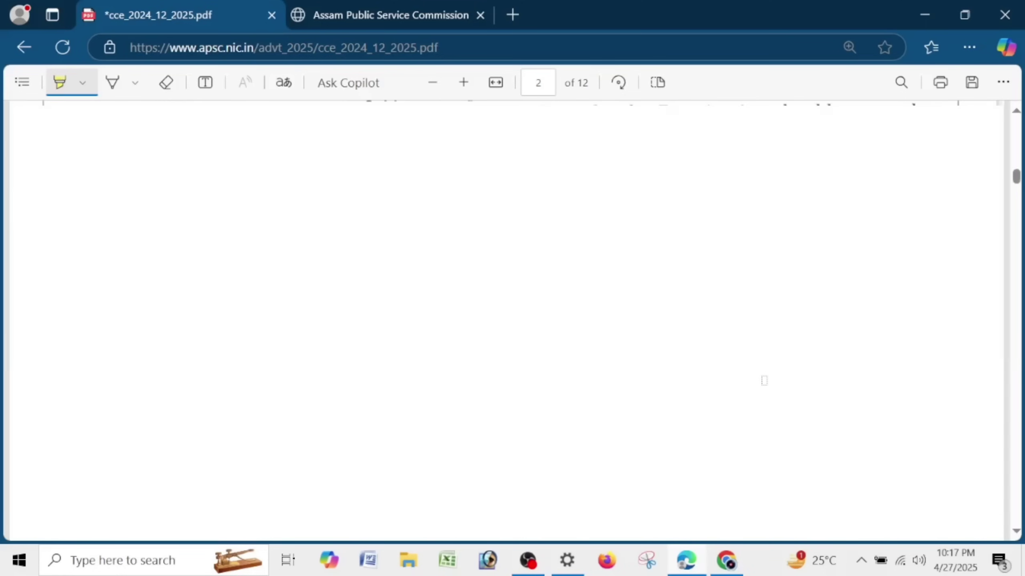
pyautogui.scroll(8, 763, 381)
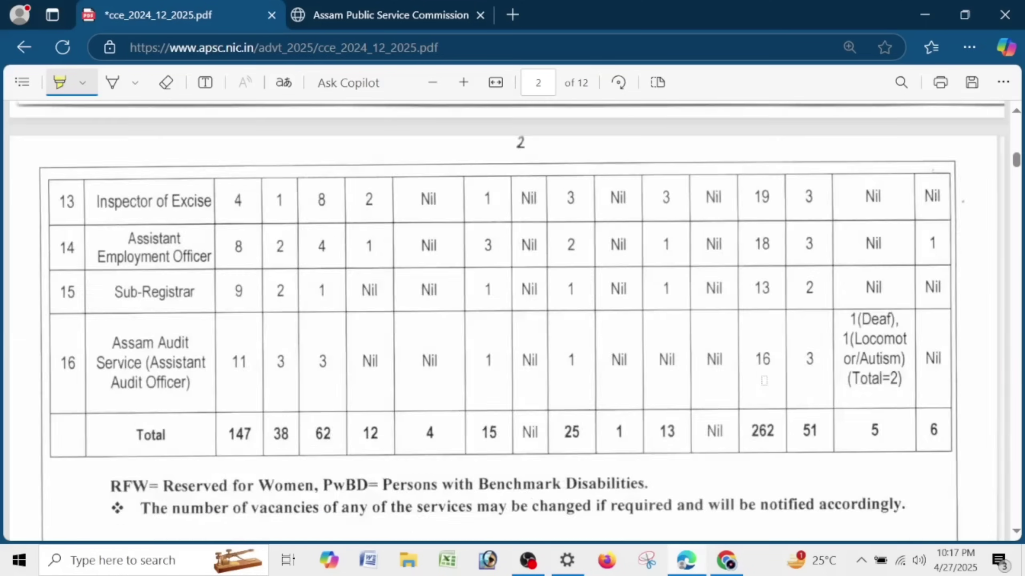
pyautogui.scroll(-13, 763, 381)
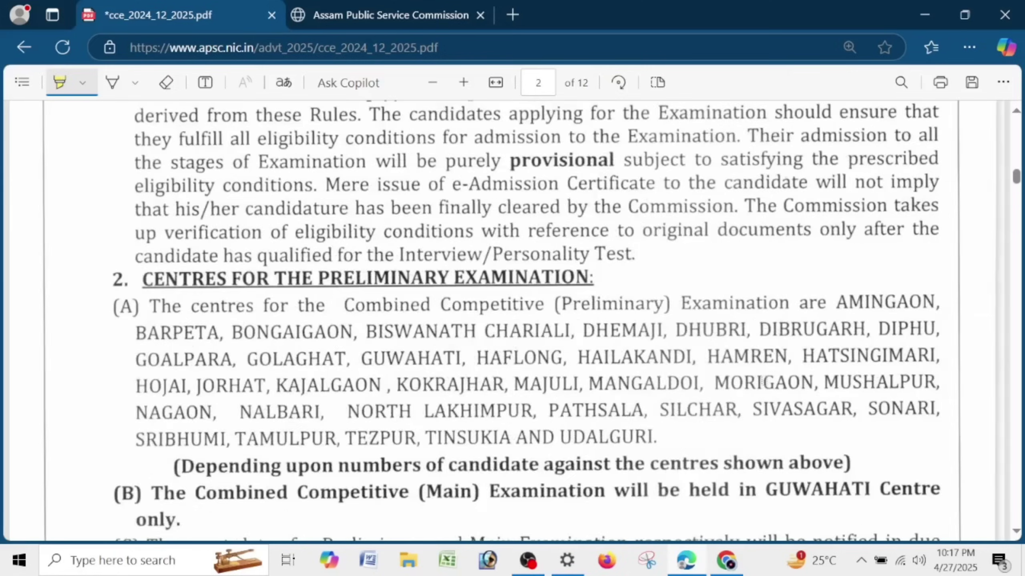
pyautogui.scroll(-10, 761, 381)
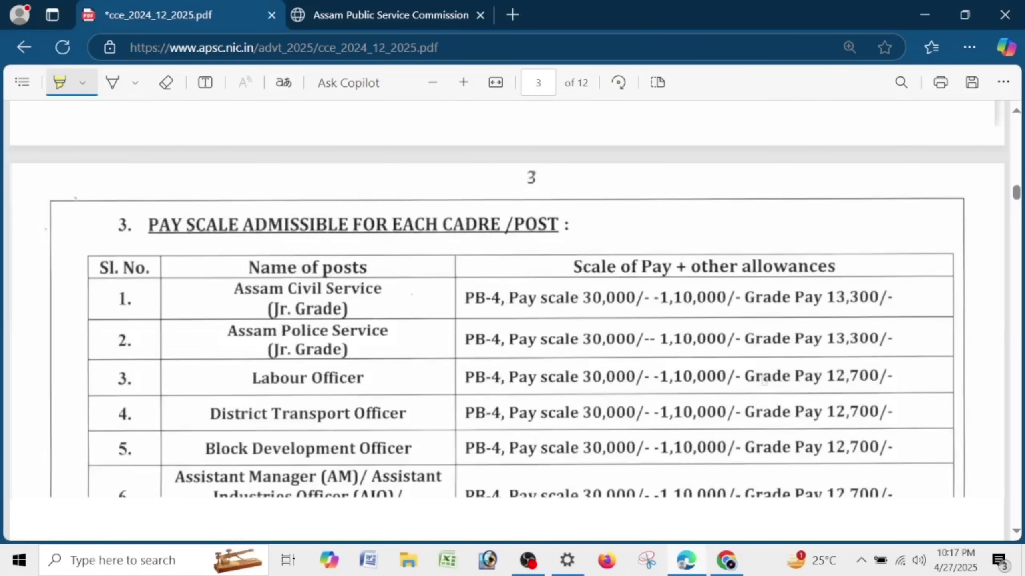
pyautogui.scroll(-10, 764, 381)
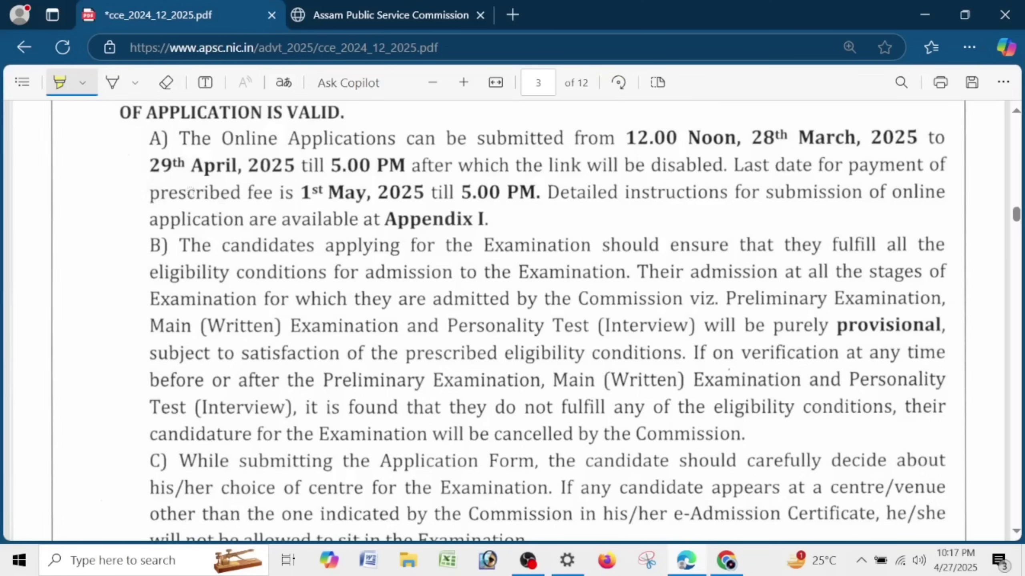
pyautogui.moveTo(150, 165); pyautogui.dragTo(404, 165)
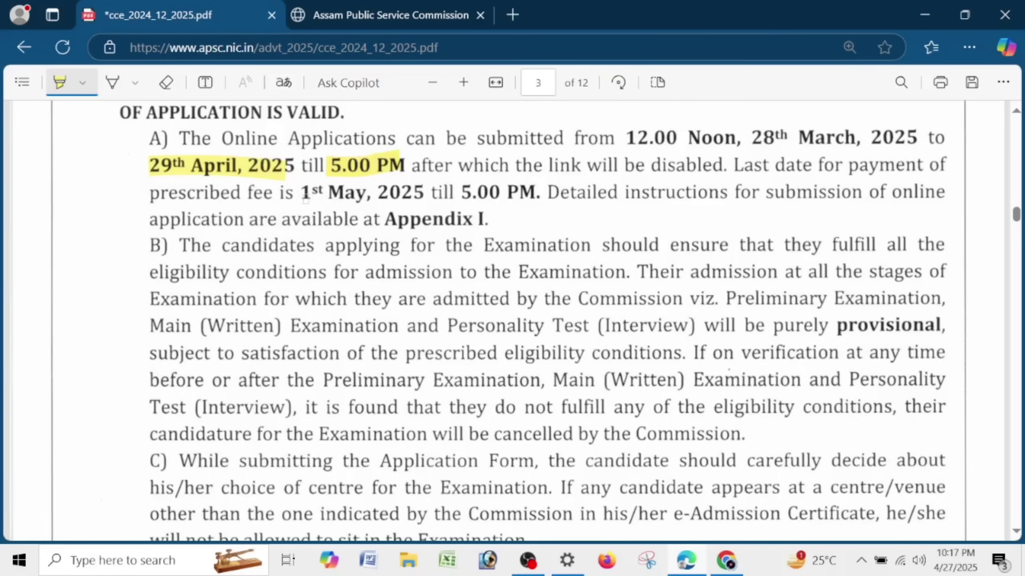
pyautogui.moveTo(305, 198); pyautogui.dragTo(399, 198)
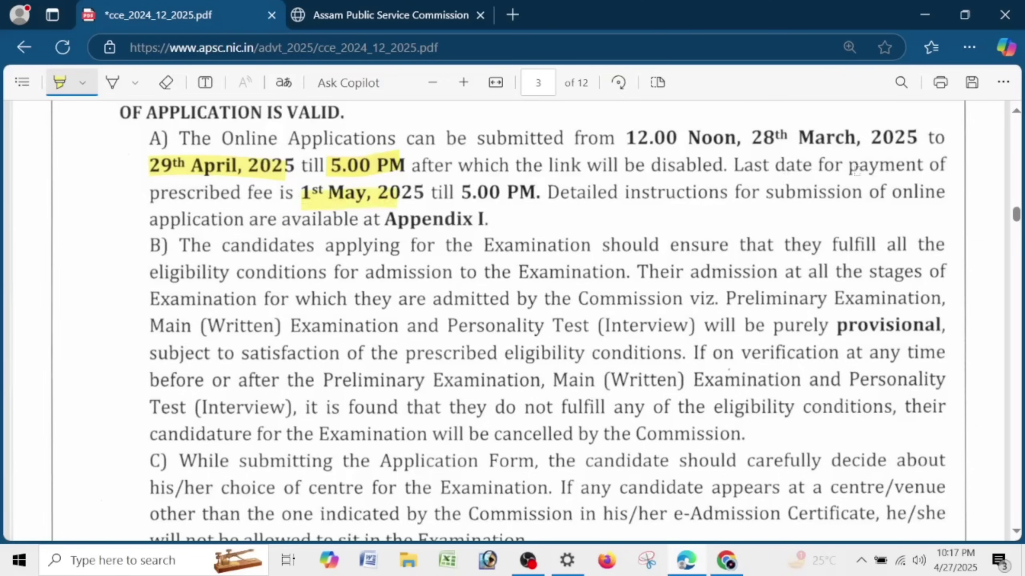
pyautogui.moveTo(838, 167); pyautogui.dragTo(935, 162)
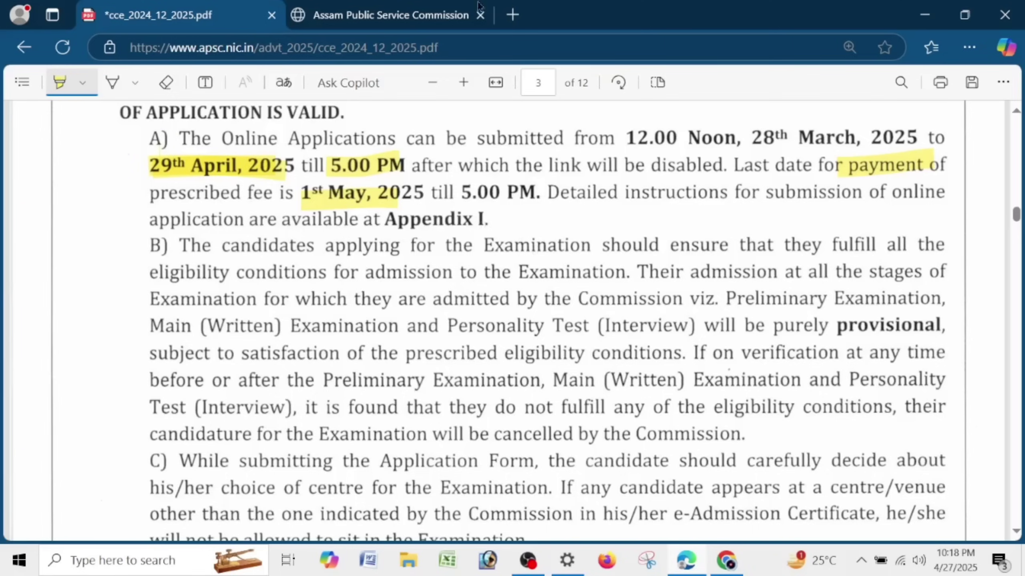
# From the Assam Public Service Commission website's recruitment advertisements, open the application link for advertisement 12/2025, Combined Competitive (Preliminary) Examination, 2024.
pyautogui.click(437, 19)
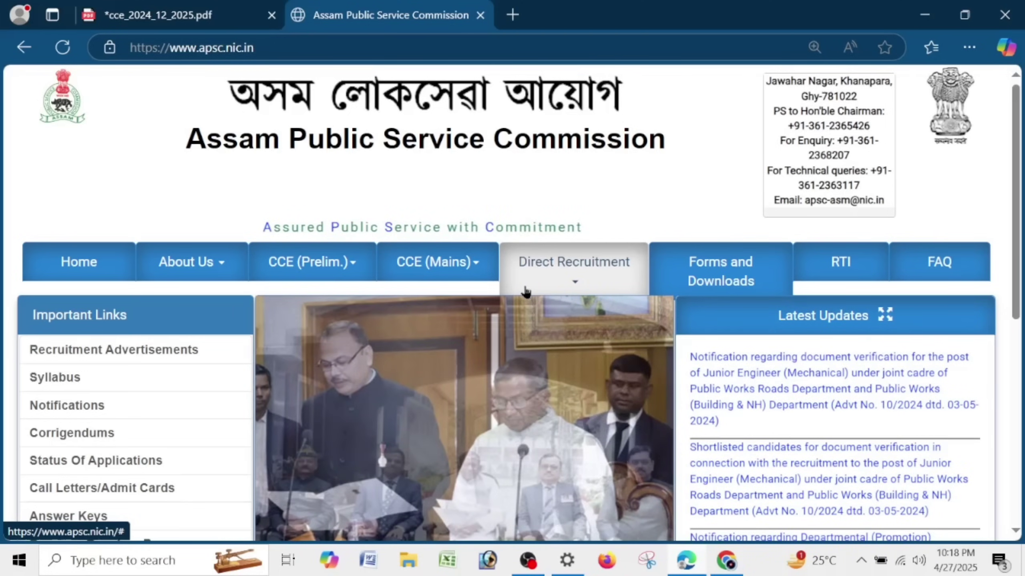
pyautogui.scroll(-8, 385, 289)
pyautogui.click(493, 296)
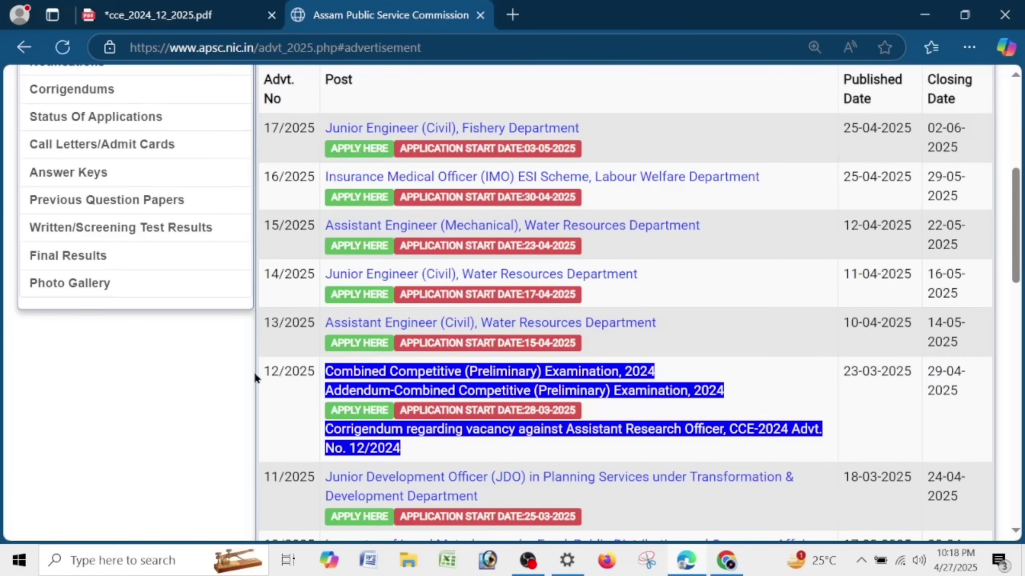
pyautogui.moveTo(320, 375)
pyautogui.mouseDown()
pyautogui.moveTo(277, 387)
pyautogui.moveTo(290, 95)
pyautogui.moveTo(266, 379)
pyautogui.moveTo(319, 372)
pyautogui.mouseUp()
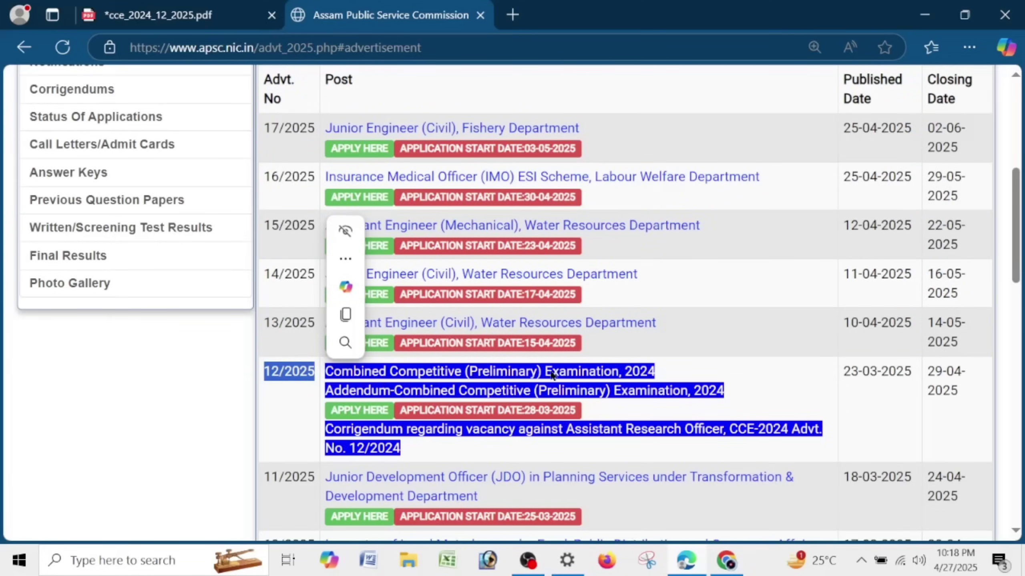
pyautogui.click(359, 411)
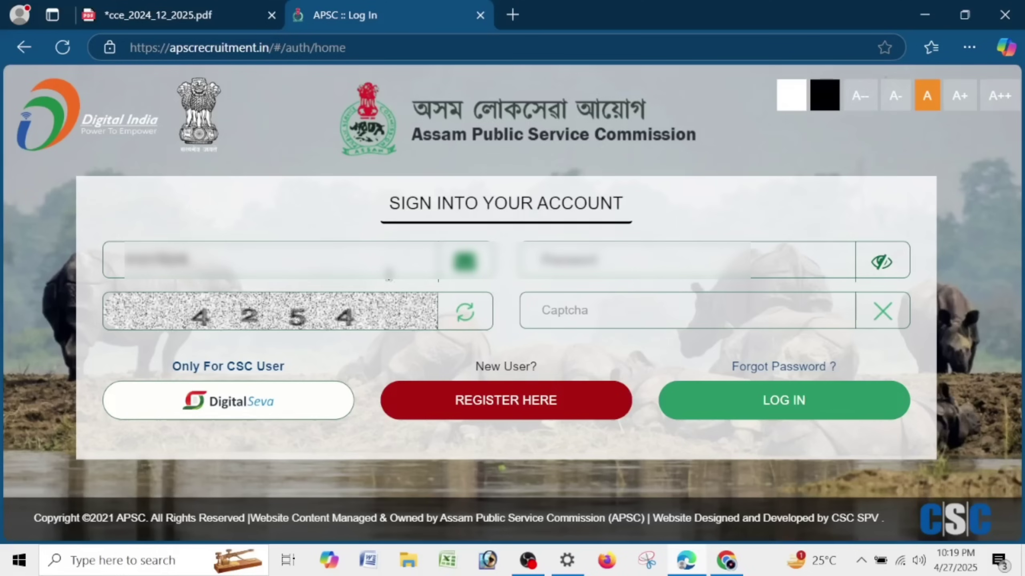
# Sign in to the recruitment portal with the account username, password and captcha code, and save the password in the browser.
pyautogui.hotkey('ctrl', 'a')
pyautogui.write('??????????')
pyautogui.press('Tab')
pyautogui.write('????')
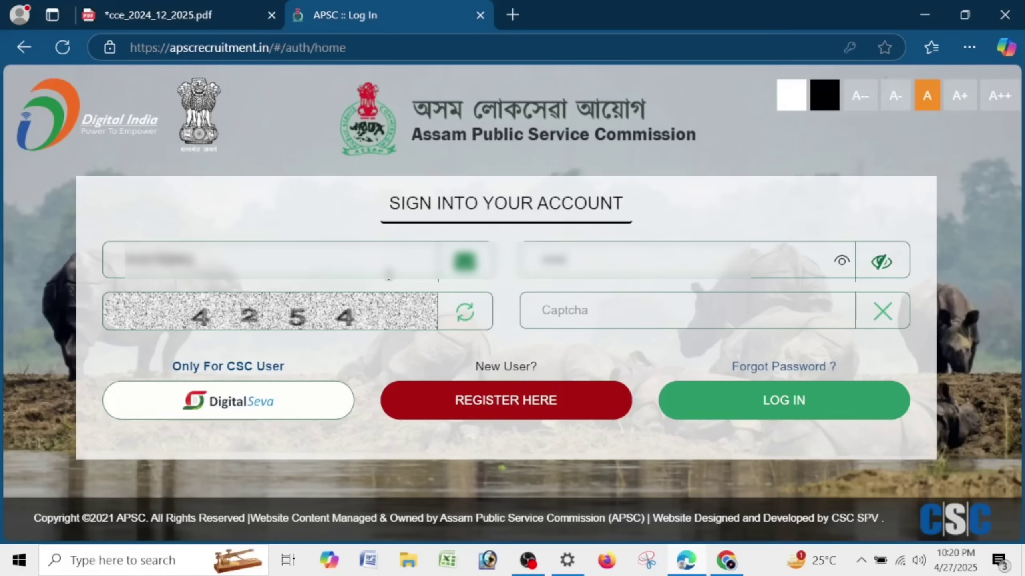
pyautogui.write('?')
pyautogui.press('Tab')
pyautogui.write('4254')
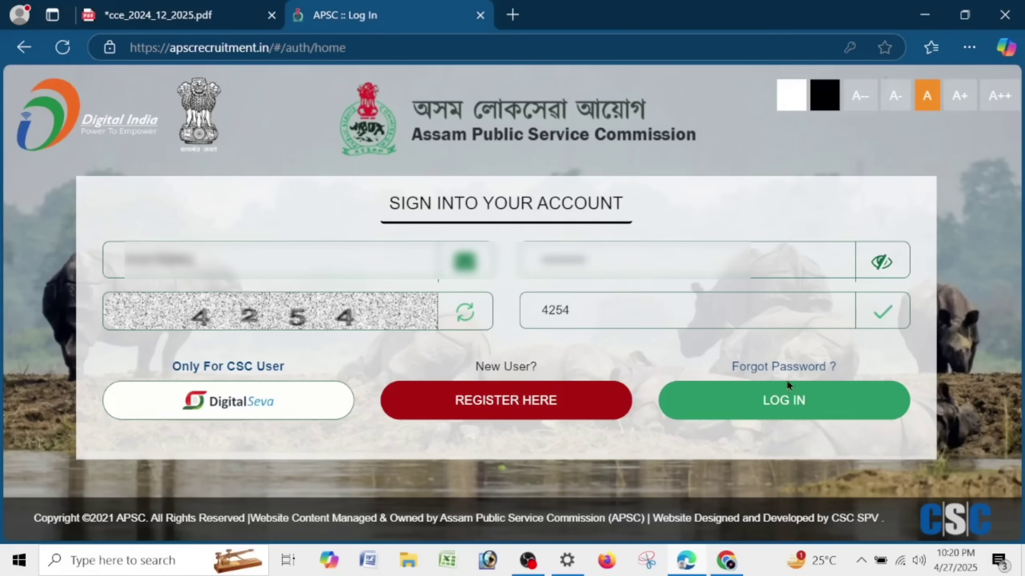
pyautogui.click(783, 409)
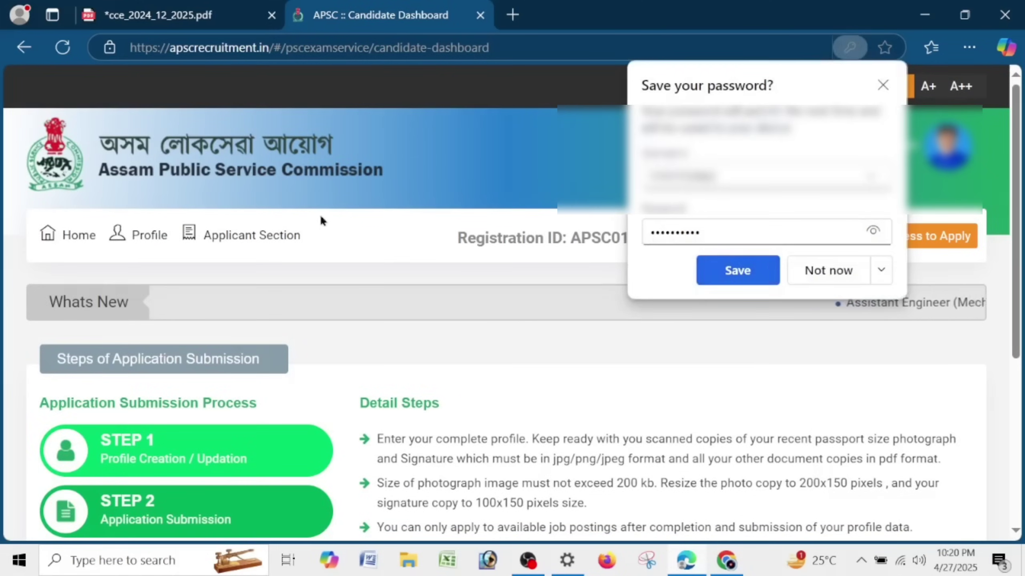
pyautogui.click(706, 271)
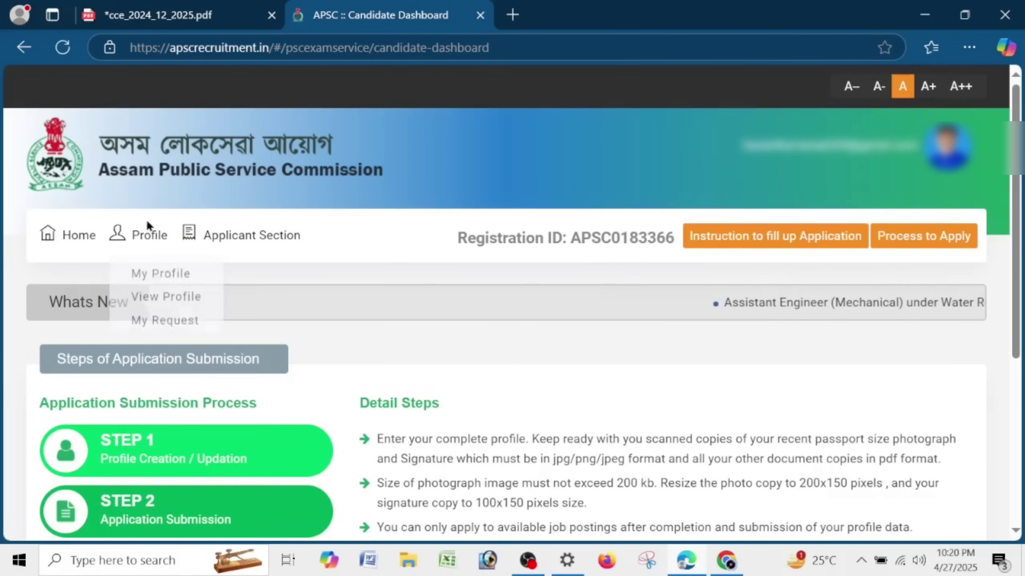
# Open the Apply Section and start the application for ADVT.NO.12/2025, Combined Competitive (Preliminary) Examination, 2024.
pyautogui.moveTo(262, 239)
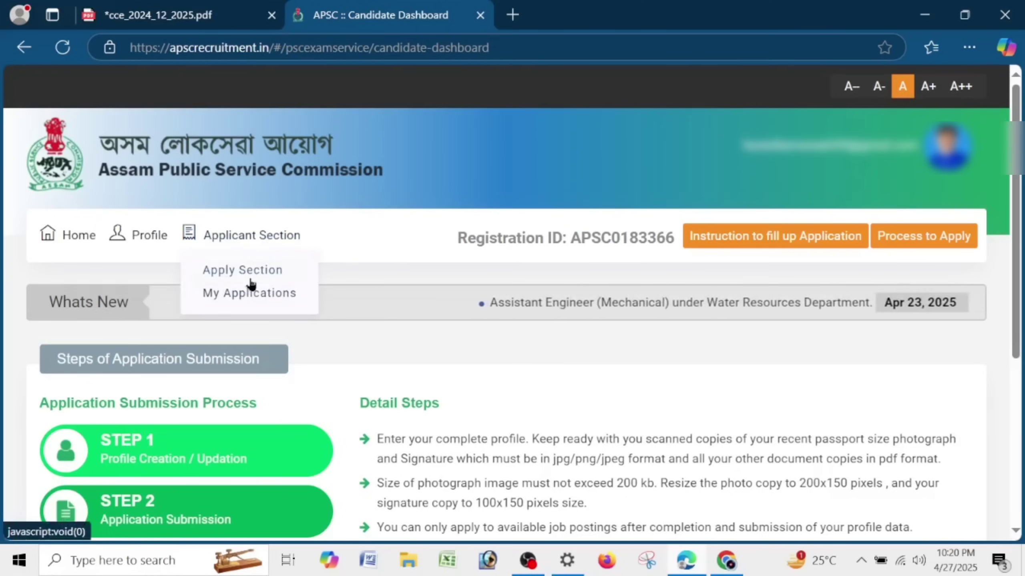
pyautogui.click(255, 279)
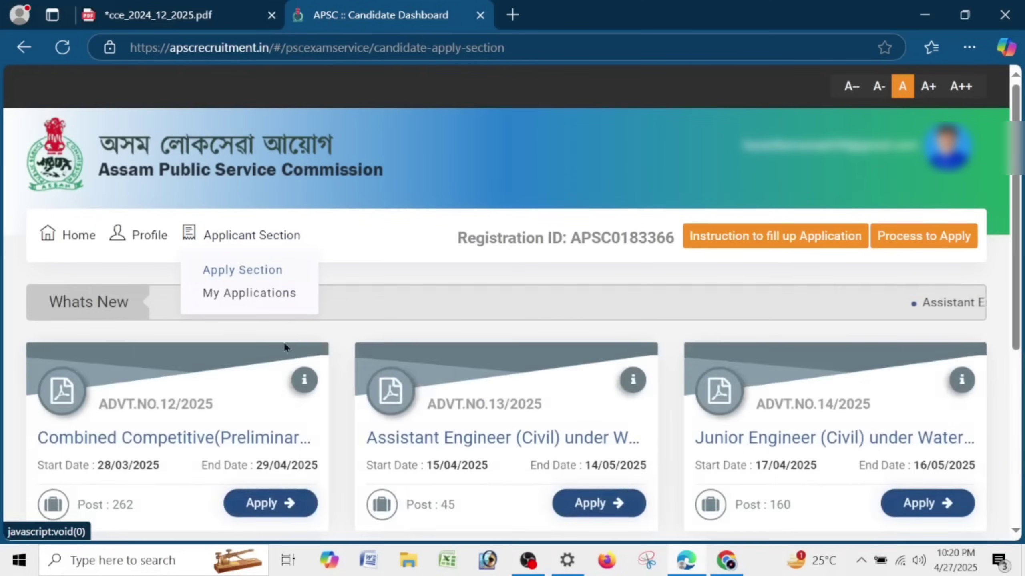
pyautogui.scroll(-5, 187, 385)
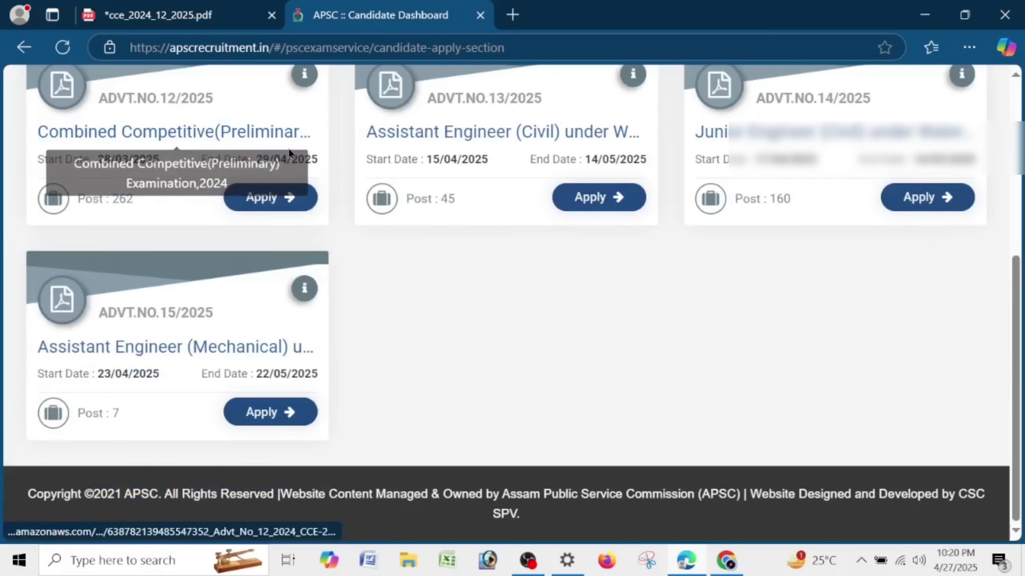
pyautogui.click(296, 197)
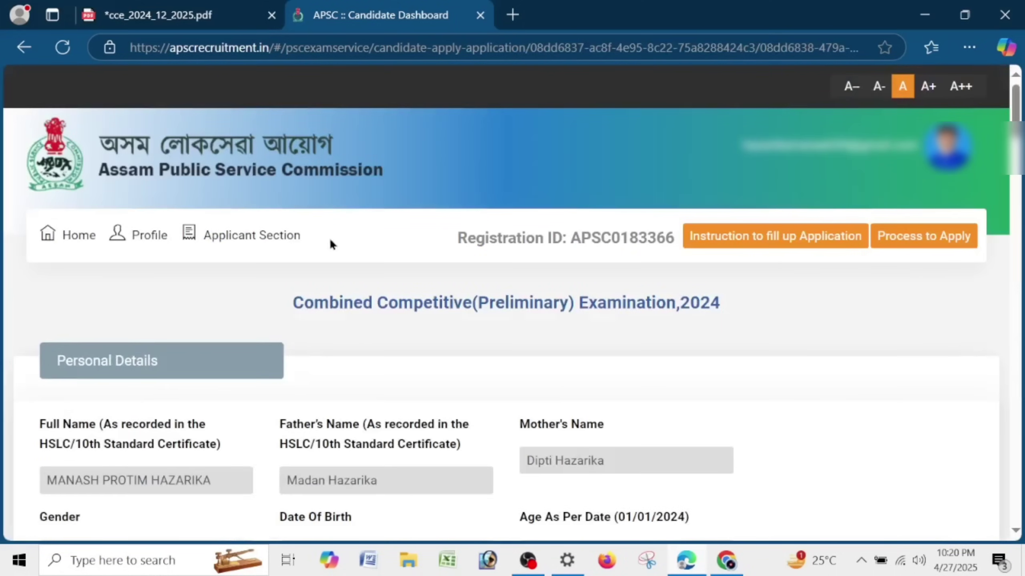
# In Address Details, mark the present address as the same as the permanent address.
pyautogui.scroll(-15, 638, 203)
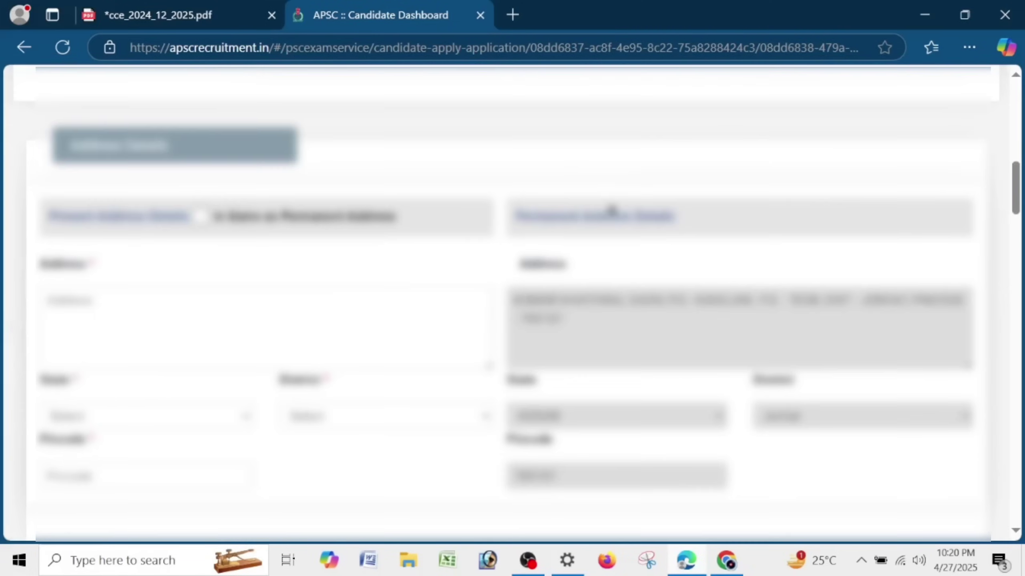
pyautogui.click(200, 217)
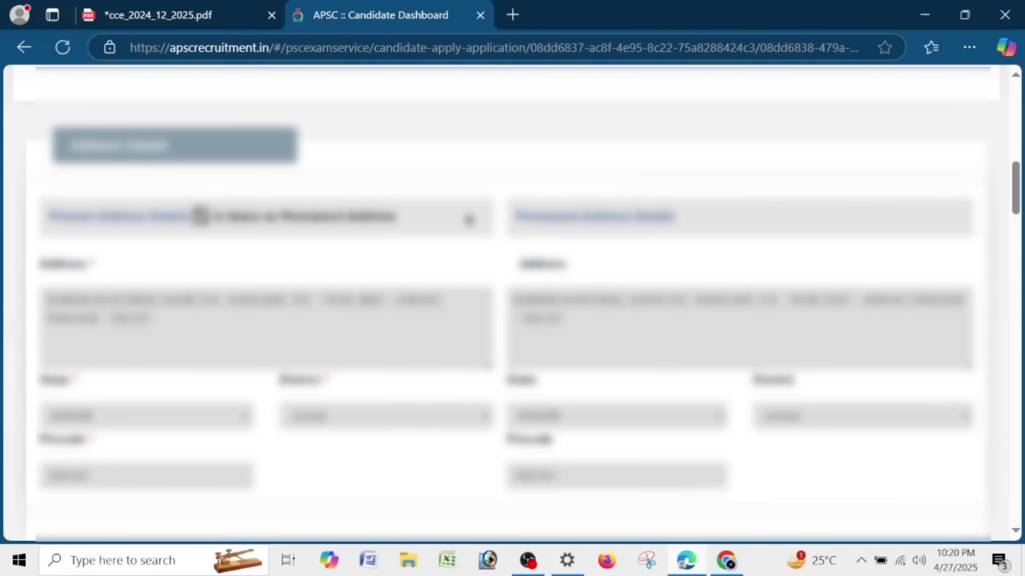
# Answer Yes to the Government/Public Enterprise Service Holder question in Other Details and check the supporting document options for original inhabitant status.
pyautogui.scroll(-5, 543, 209)
pyautogui.scroll(-10, 543, 209)
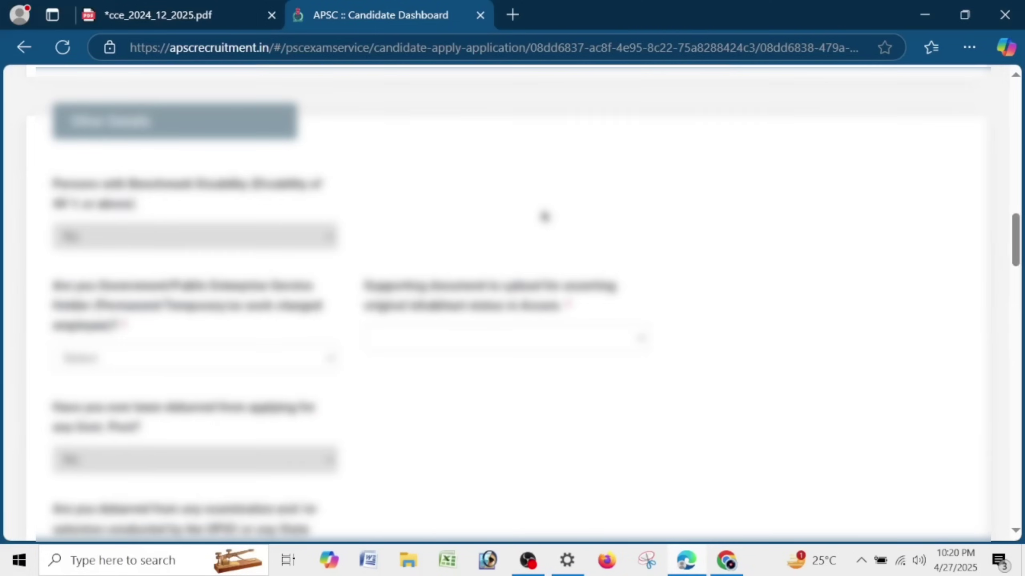
pyautogui.scroll(5, 544, 218)
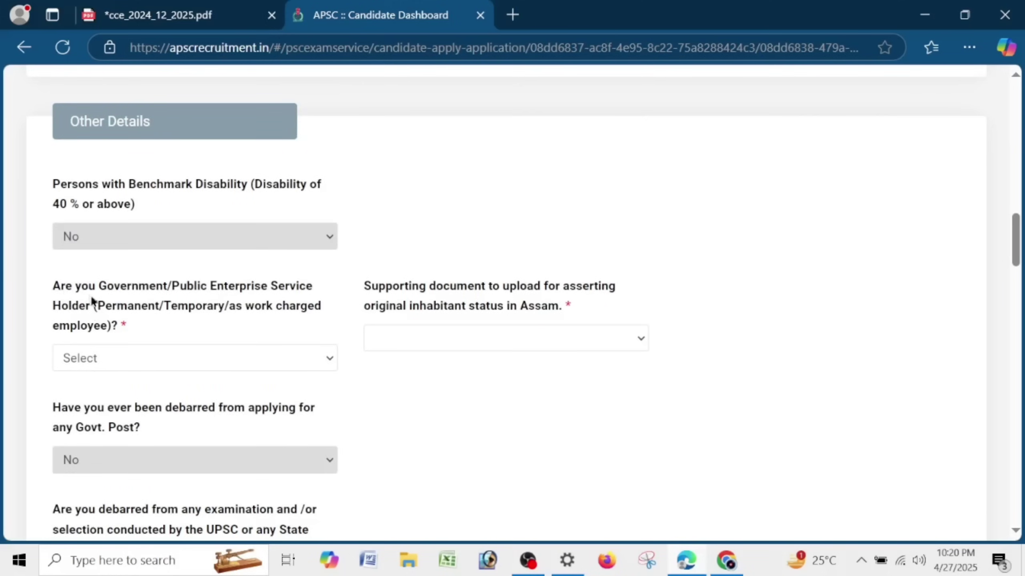
pyautogui.click(153, 358)
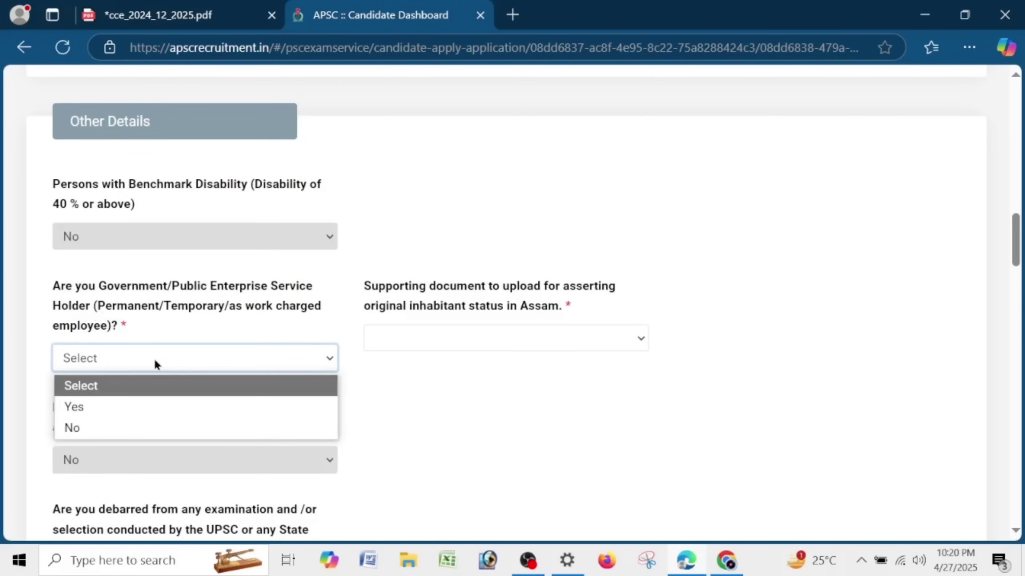
pyautogui.click(145, 409)
pyautogui.click(444, 343)
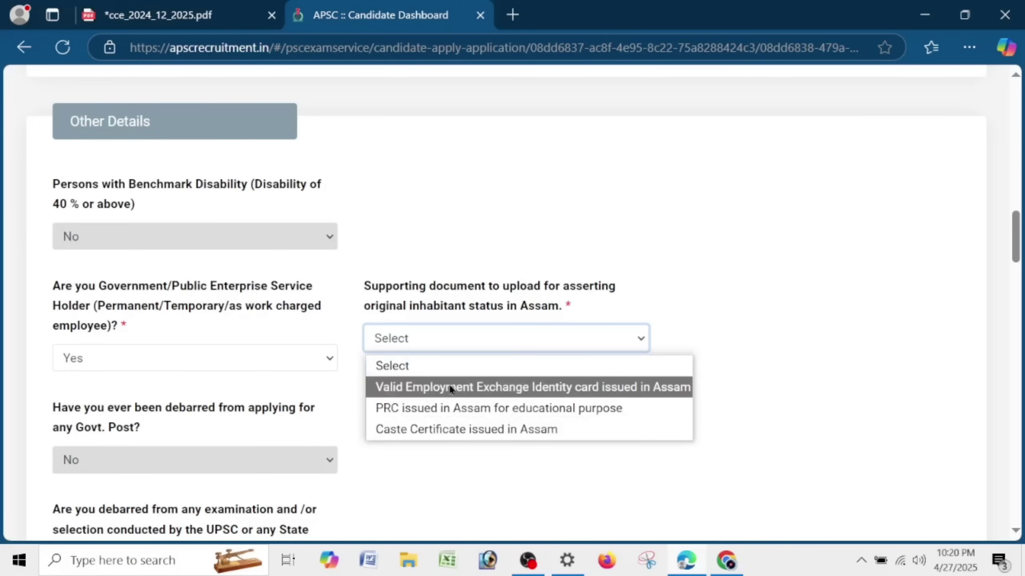
pyautogui.click(117, 357)
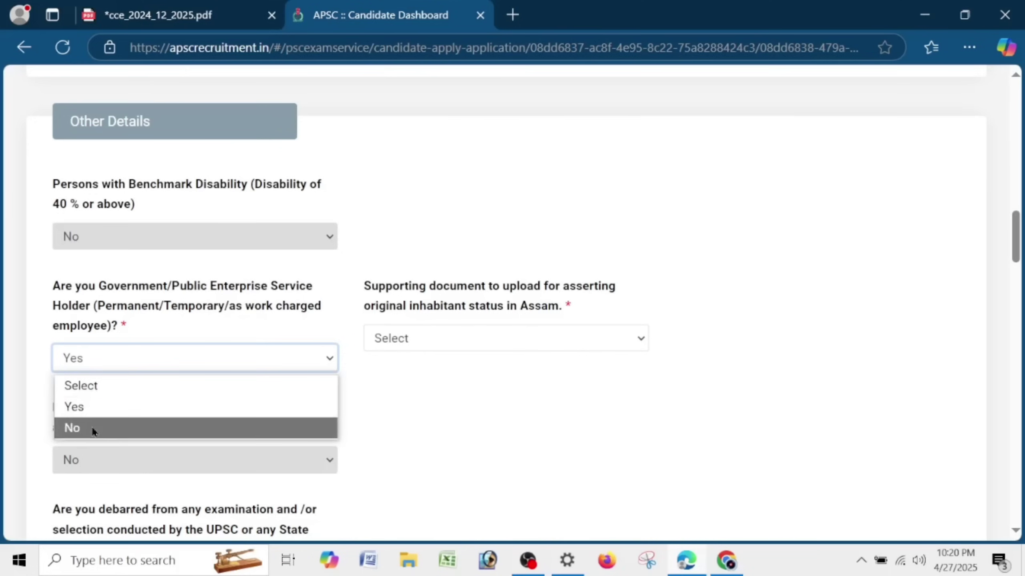
pyautogui.click(98, 414)
# Examine the documents to be uploaded, in particular the Undertaking for Government/Public Enterprise Service Holder.
pyautogui.scroll(-15, 455, 337)
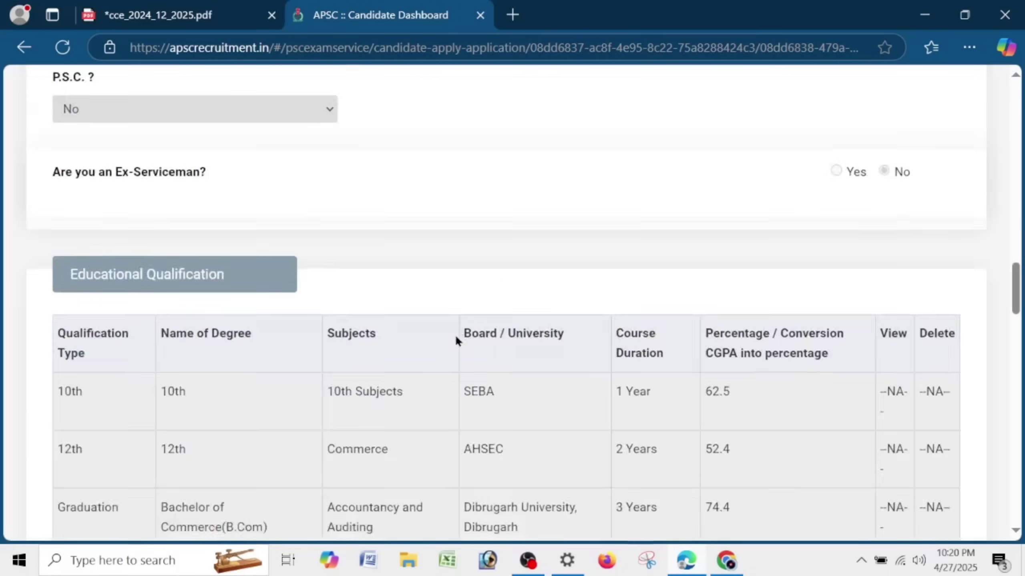
pyautogui.scroll(-10, 456, 341)
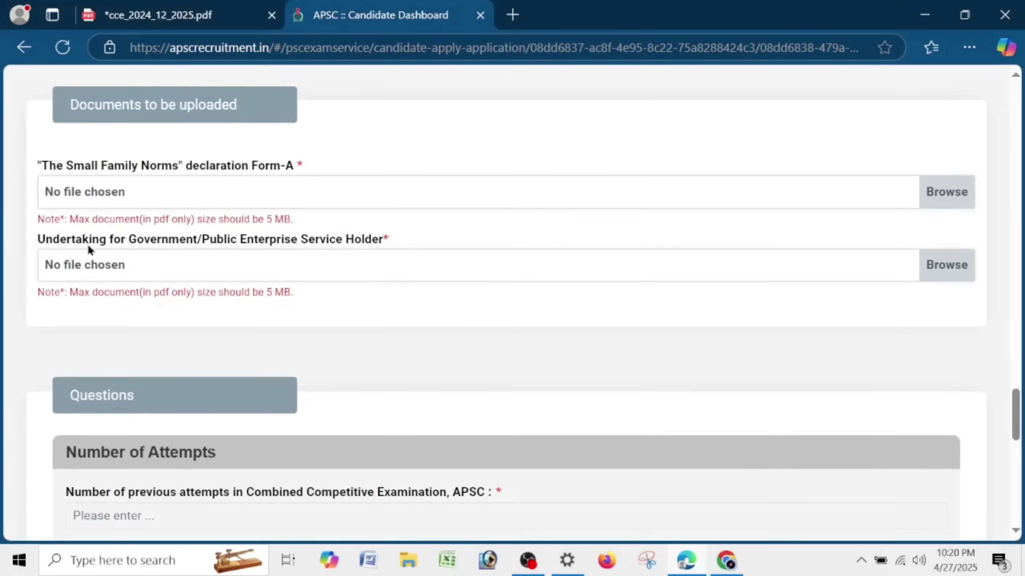
pyautogui.moveTo(78, 242); pyautogui.dragTo(430, 242)
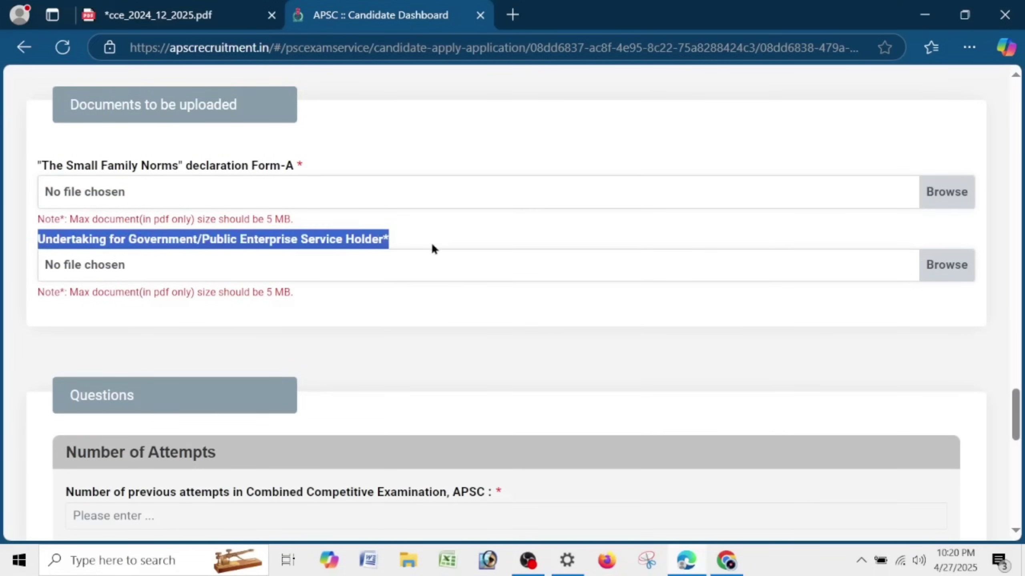
pyautogui.click(419, 358)
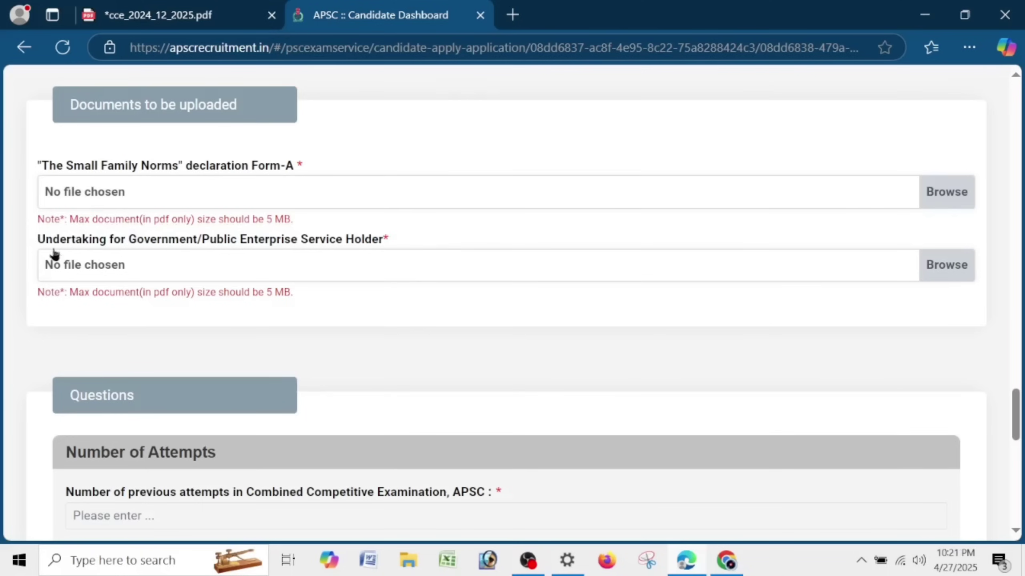
# Change the answer to the Government/Public Enterprise Service Holder question in Other Details to No.
pyautogui.moveTo(36, 243); pyautogui.dragTo(326, 251)
pyautogui.moveTo(399, 249); pyautogui.dragTo(399, 250)
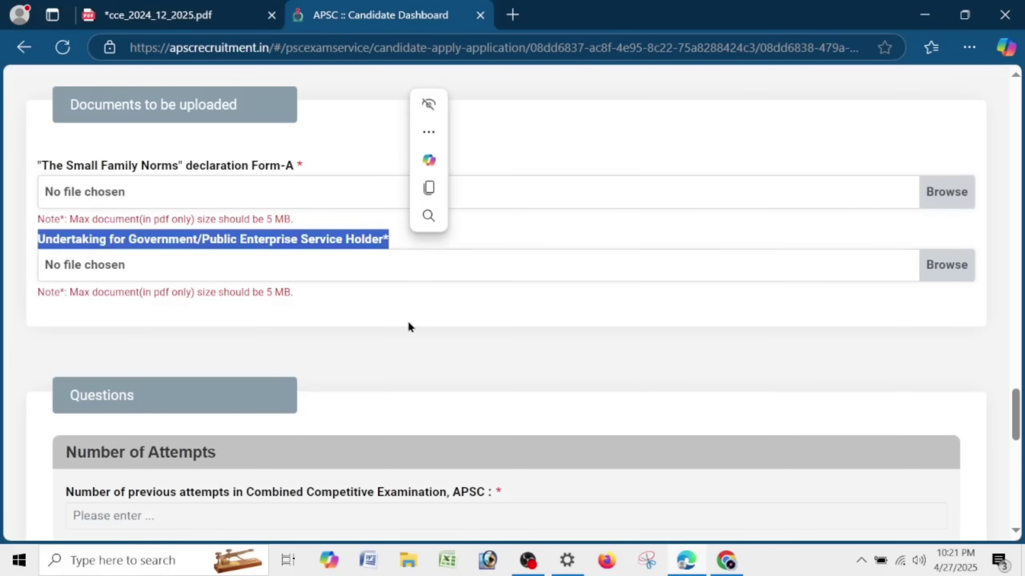
pyautogui.scroll(20, 402, 321)
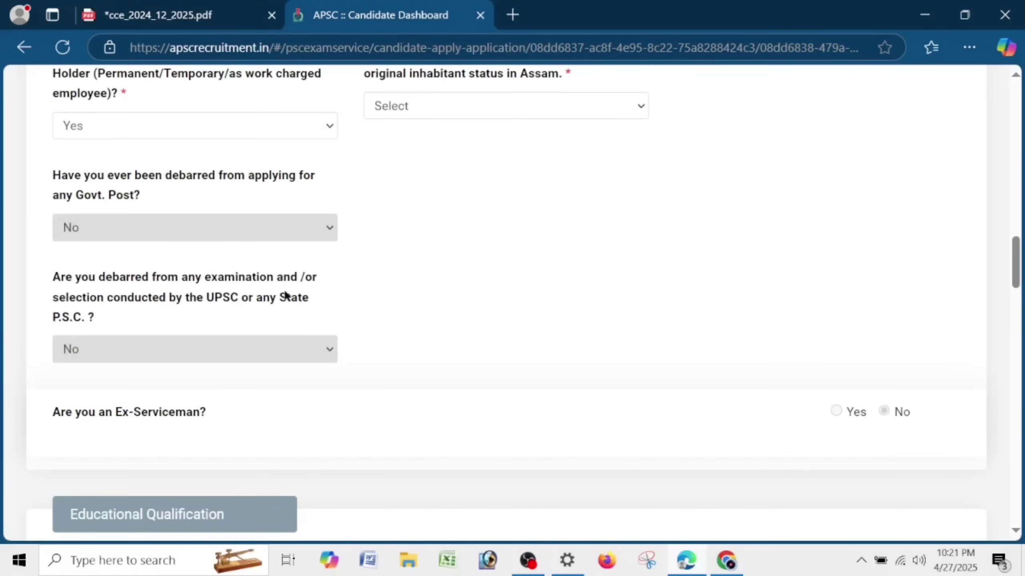
pyautogui.scroll(5, 286, 296)
pyautogui.click(70, 359)
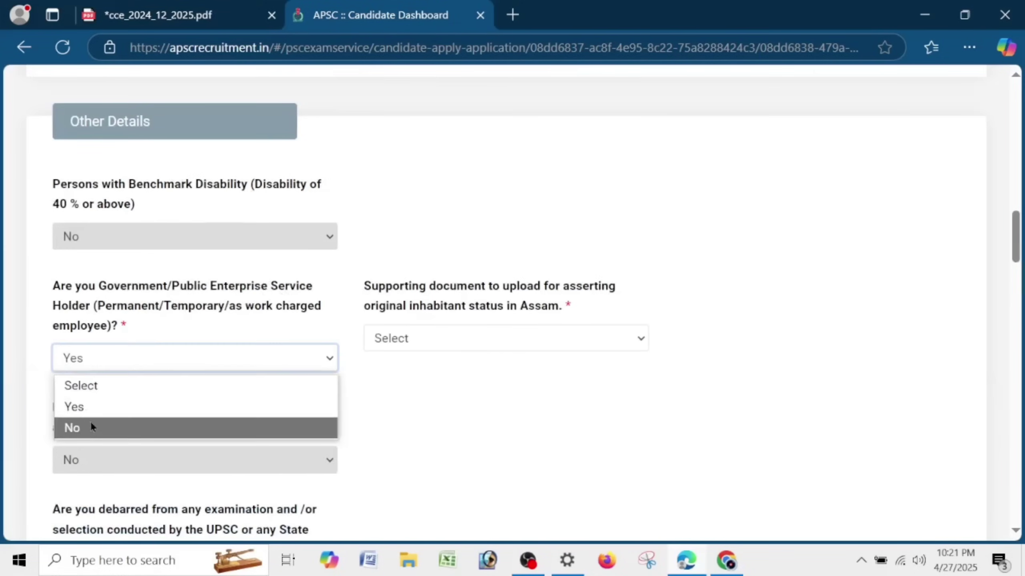
pyautogui.click(90, 422)
# Choose Valid Employment Exchange Identity card issued in Assam as the supporting document for original inhabitant status.
pyautogui.click(571, 291)
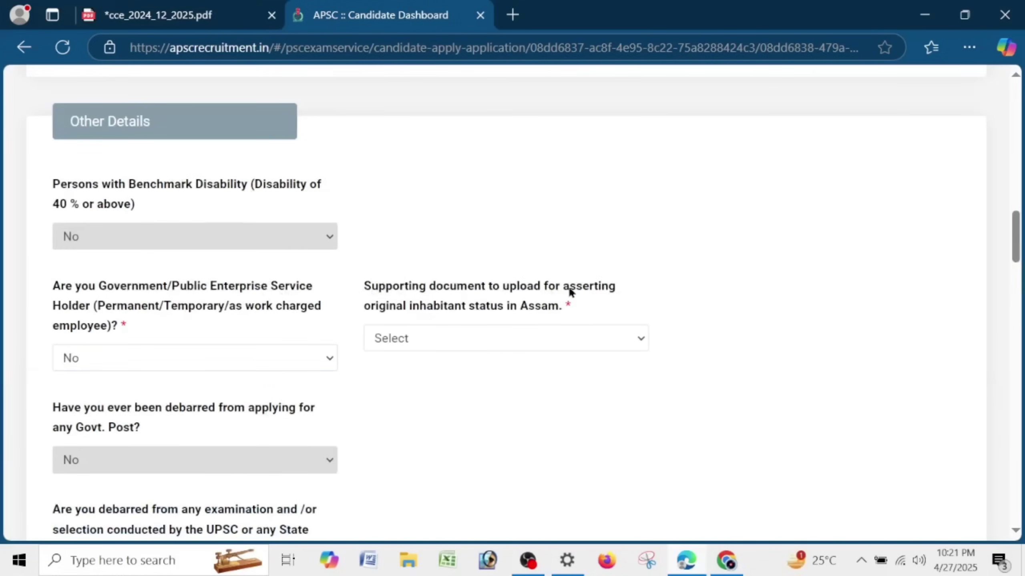
pyautogui.click(500, 340)
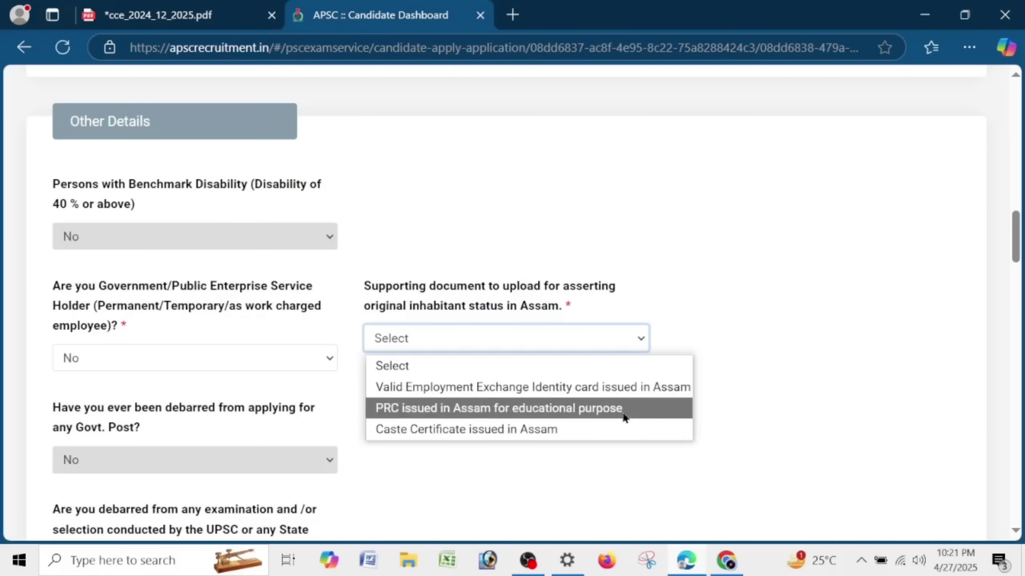
pyautogui.click(621, 391)
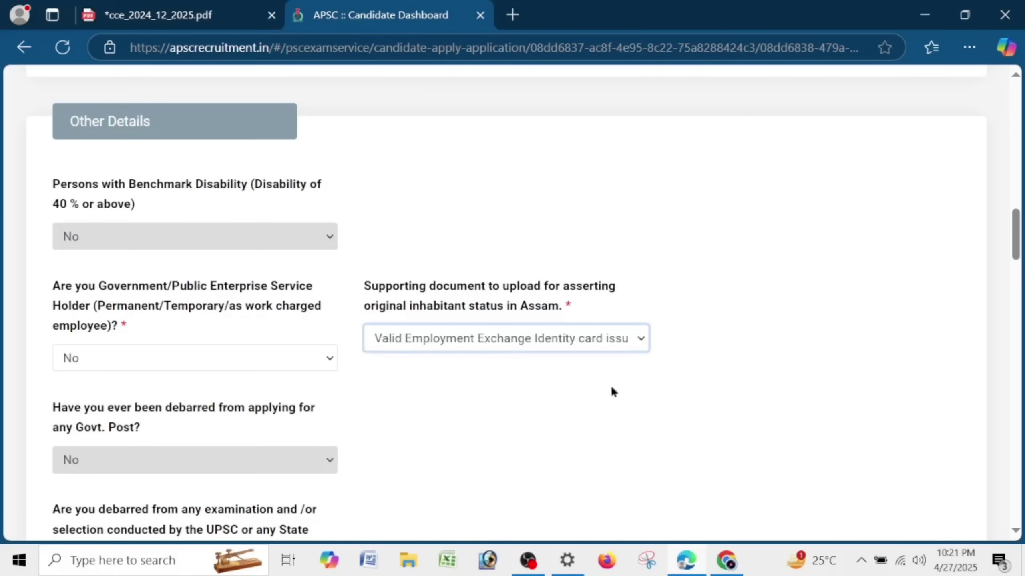
# Search the examination zones for "jo" and select JORHAT as the examination zone.
pyautogui.scroll(-6, 661, 252)
pyautogui.scroll(-15, 661, 252)
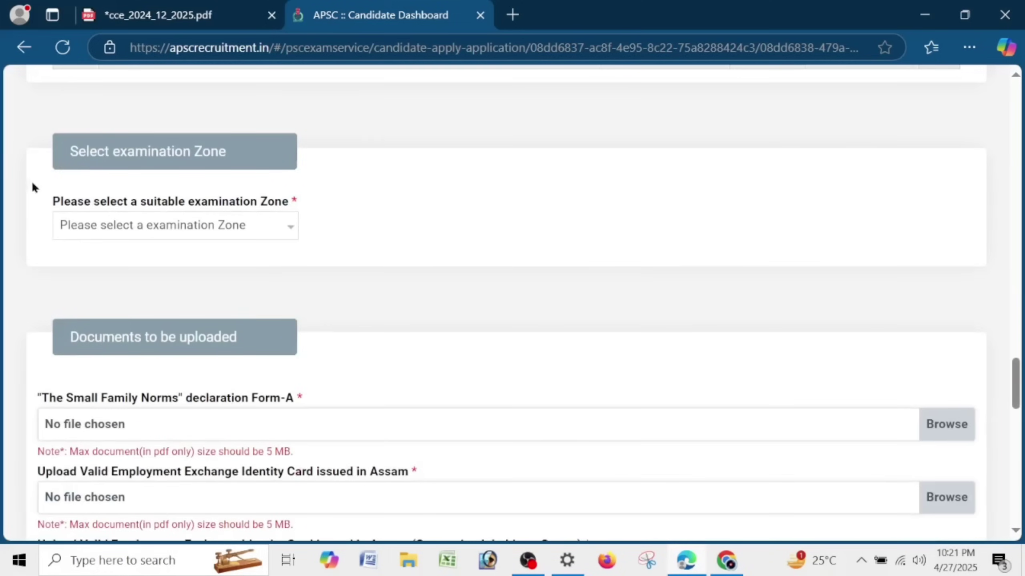
pyautogui.moveTo(64, 155); pyautogui.dragTo(285, 155)
pyautogui.click(202, 224)
pyautogui.scroll(-5, 137, 306)
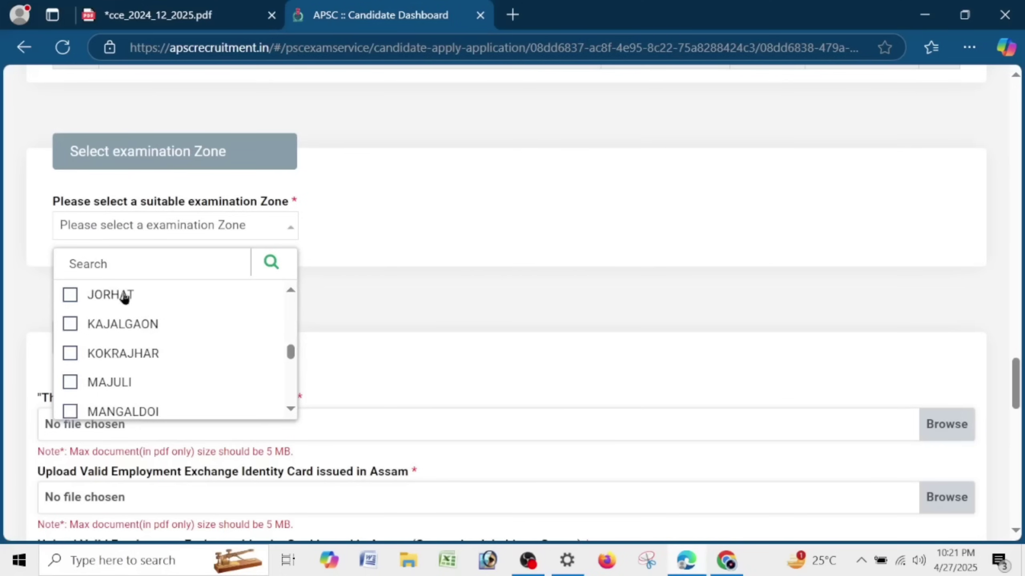
pyautogui.click(115, 265)
pyautogui.write('jo')
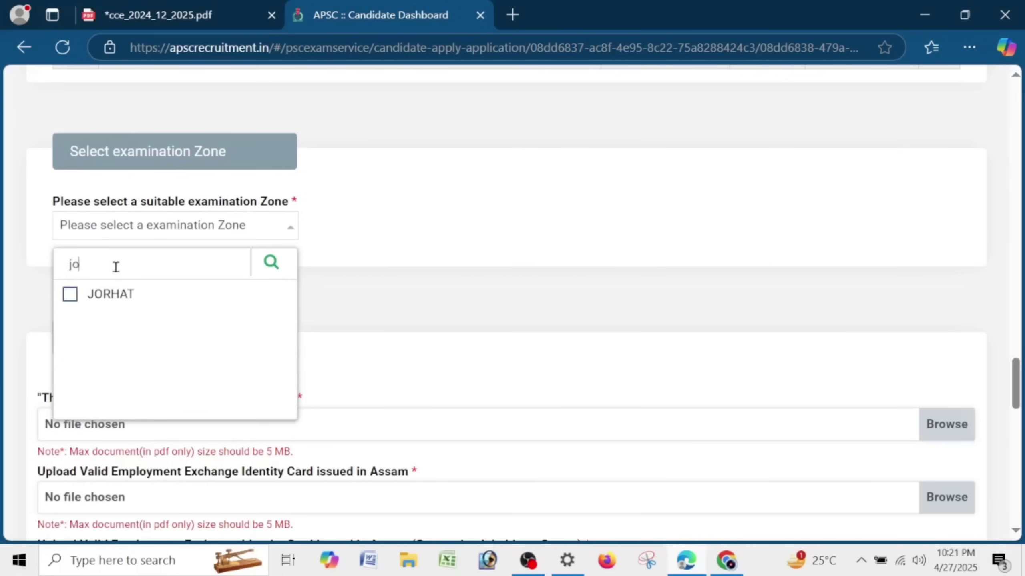
pyautogui.click(68, 295)
# Upload the candidate's Form A PDF as the Small Family Norms declaration, and preview the uploaded document.
pyautogui.scroll(-3, 287, 207)
pyautogui.scroll(-3, 285, 203)
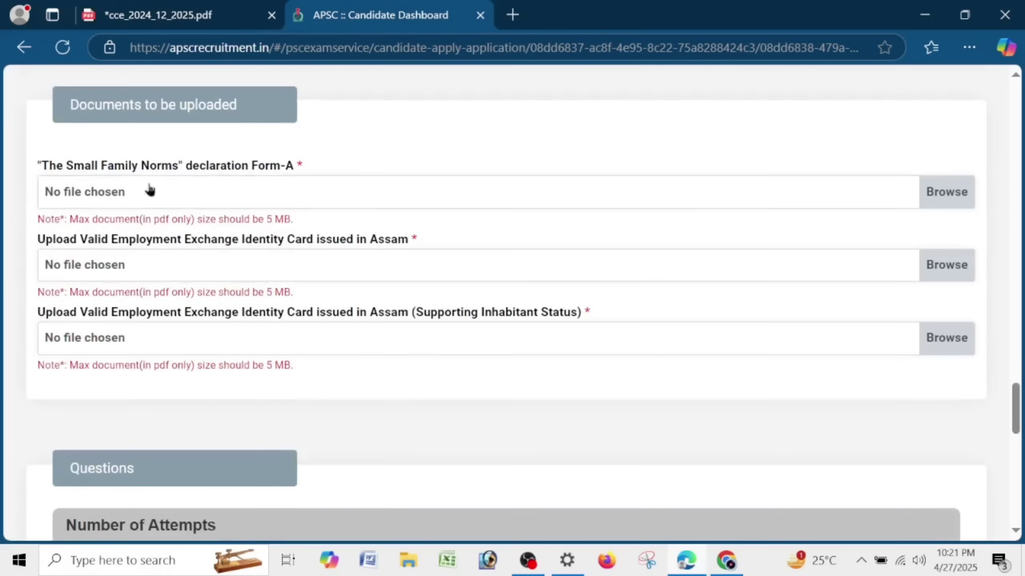
pyautogui.moveTo(39, 165); pyautogui.dragTo(342, 171)
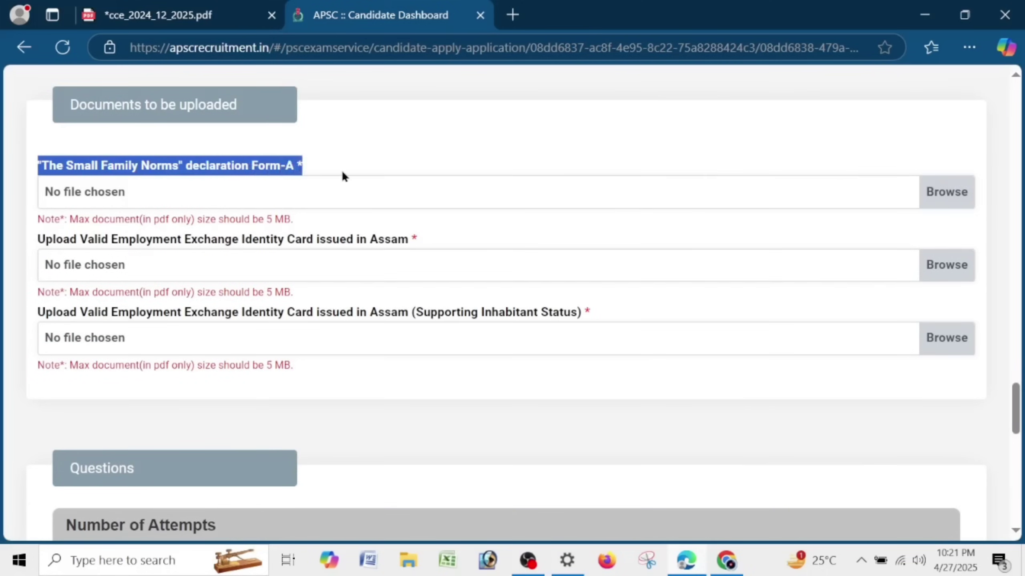
pyautogui.click(944, 193)
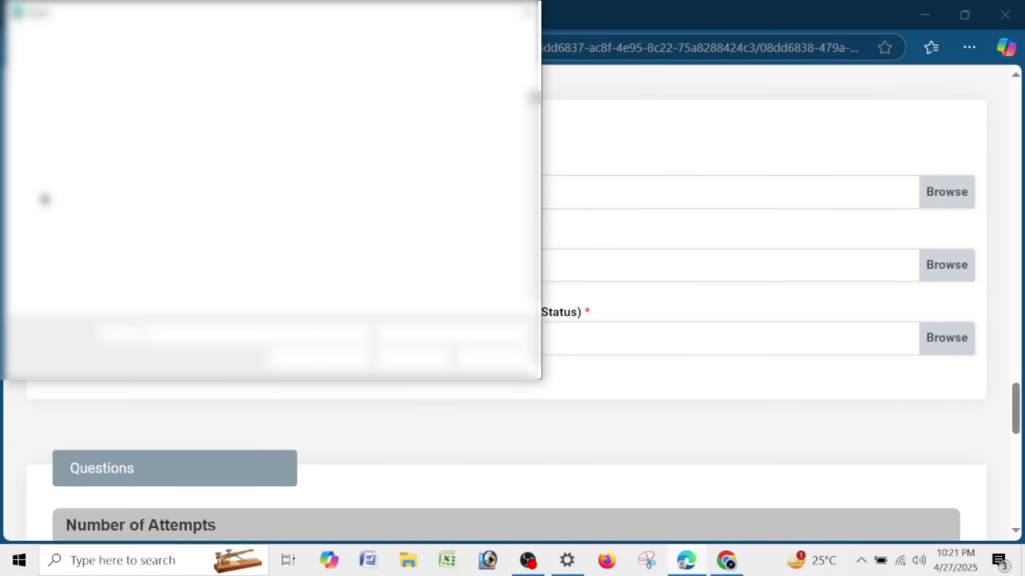
pyautogui.click(182, 170)
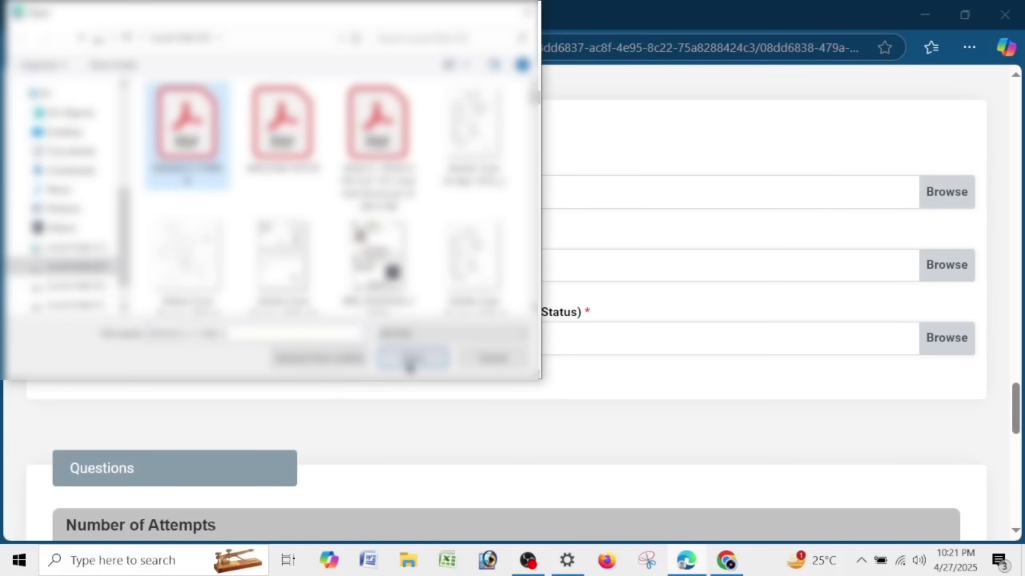
pyautogui.click(410, 369)
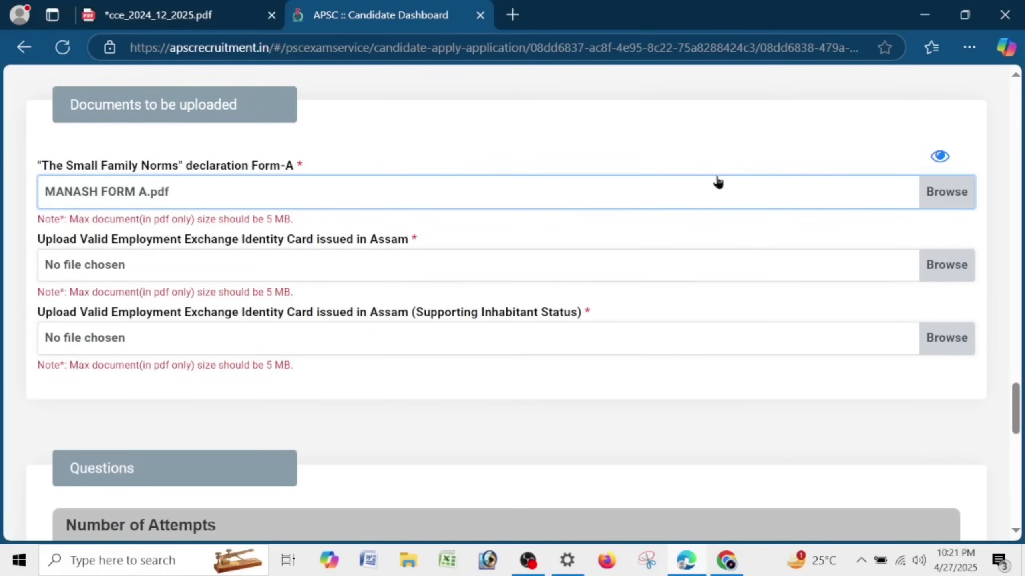
pyautogui.click(941, 161)
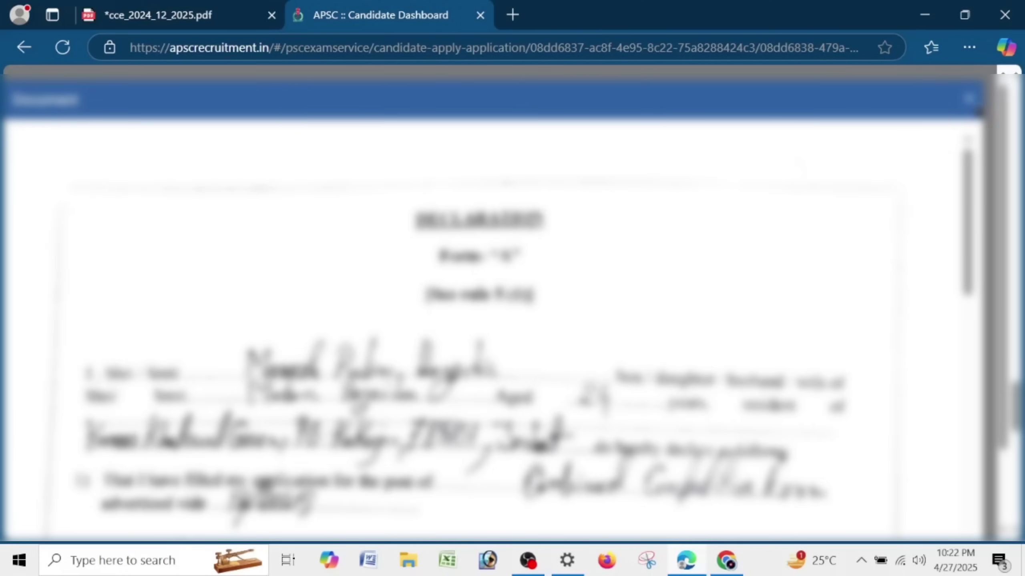
pyautogui.click(968, 98)
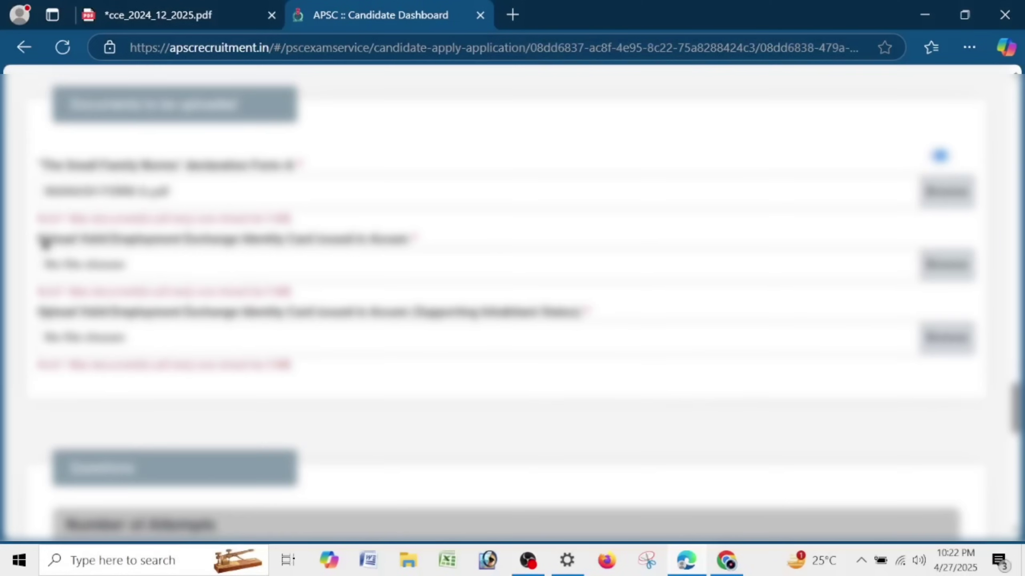
# Upload the candidate's employment exchange card PDF for both the identity card and the supporting inhabitant status documents.
pyautogui.moveTo(35, 240); pyautogui.dragTo(397, 241)
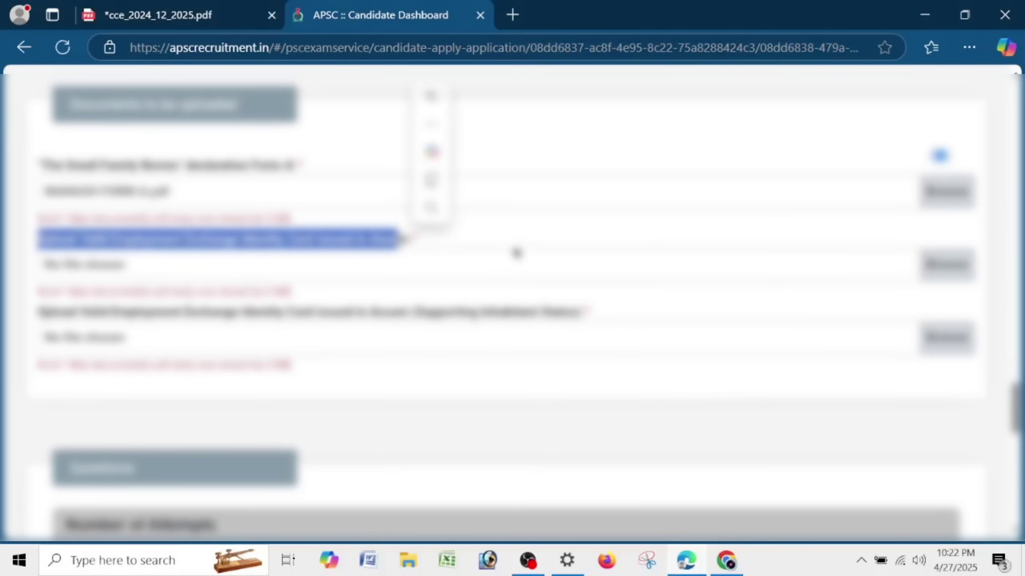
pyautogui.click(957, 265)
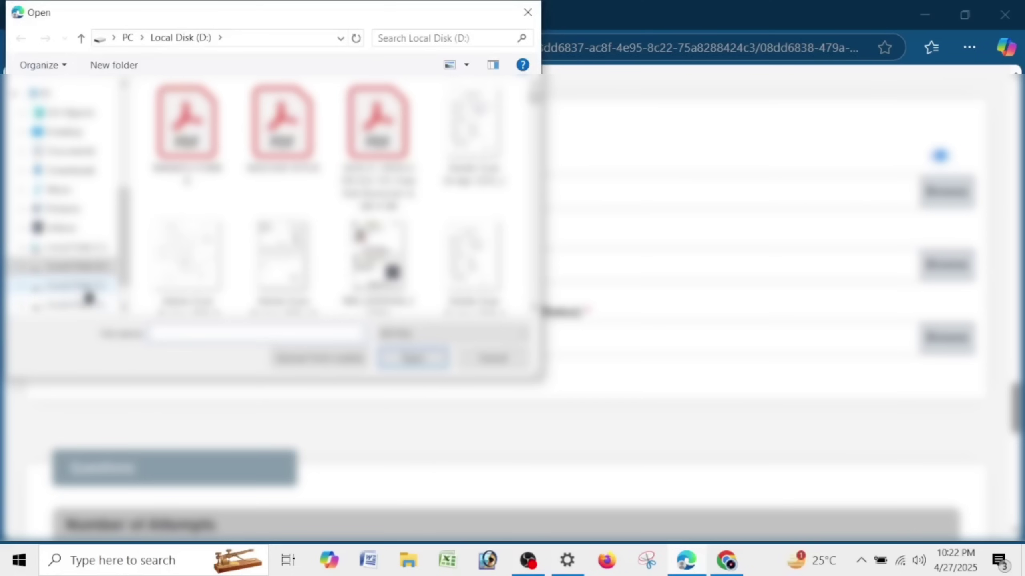
pyautogui.scroll(-3, 474, 366)
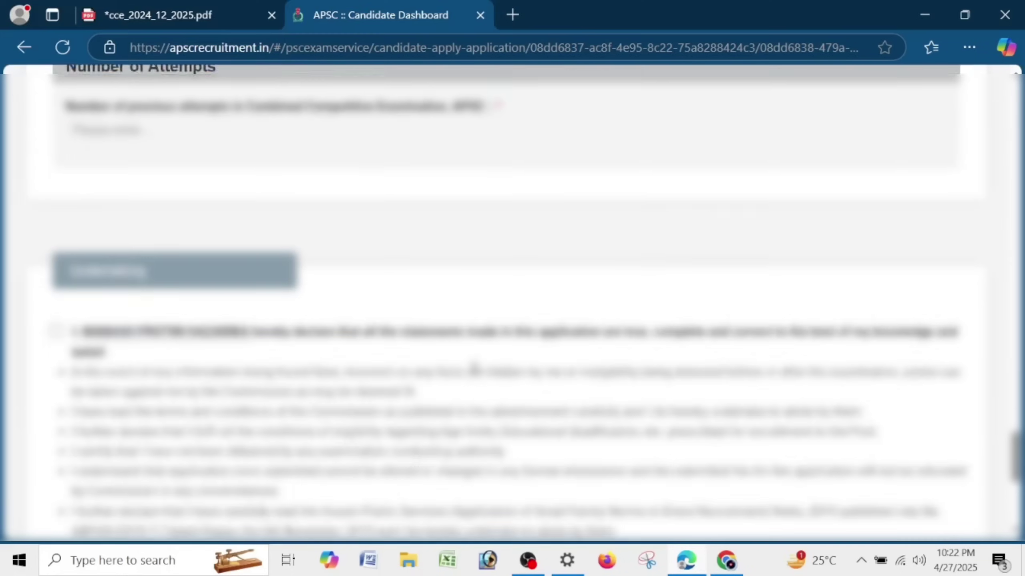
# Enter 0 as the number of previous attempts in the Combined Competitive Examination, APSC.
pyautogui.scroll(3, 294, 340)
pyautogui.moveTo(48, 291); pyautogui.dragTo(220, 294)
pyautogui.click(188, 362)
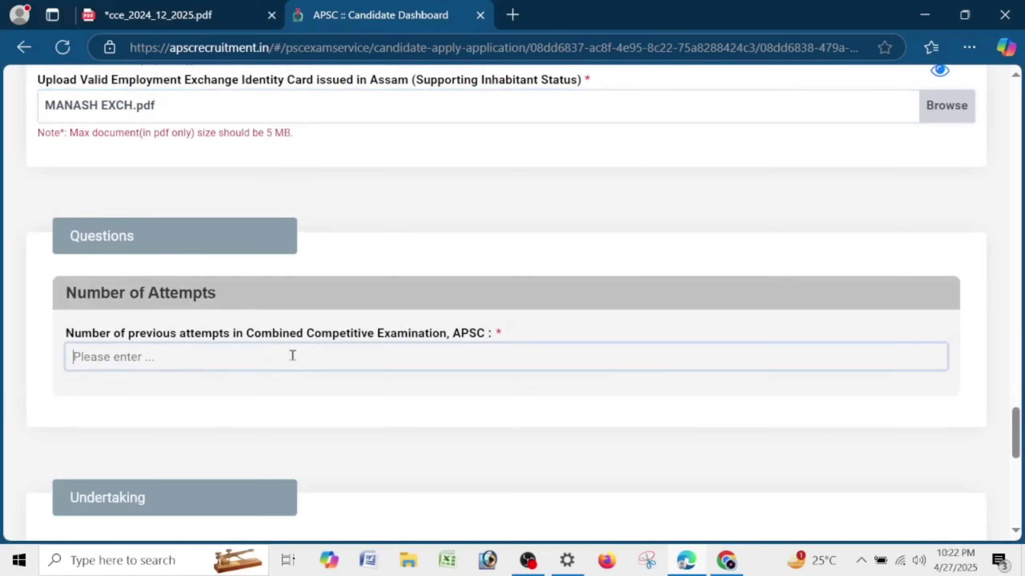
pyautogui.write('0')
pyautogui.moveTo(100, 359); pyautogui.dragTo(2, 359)
pyautogui.write('1')
pyautogui.moveTo(180, 368); pyautogui.dragTo(53, 350)
pyautogui.write('0')
# Accept the Undertaking declaration that all statements made in the application are true, complete and correct.
pyautogui.scroll(-5, 82, 327)
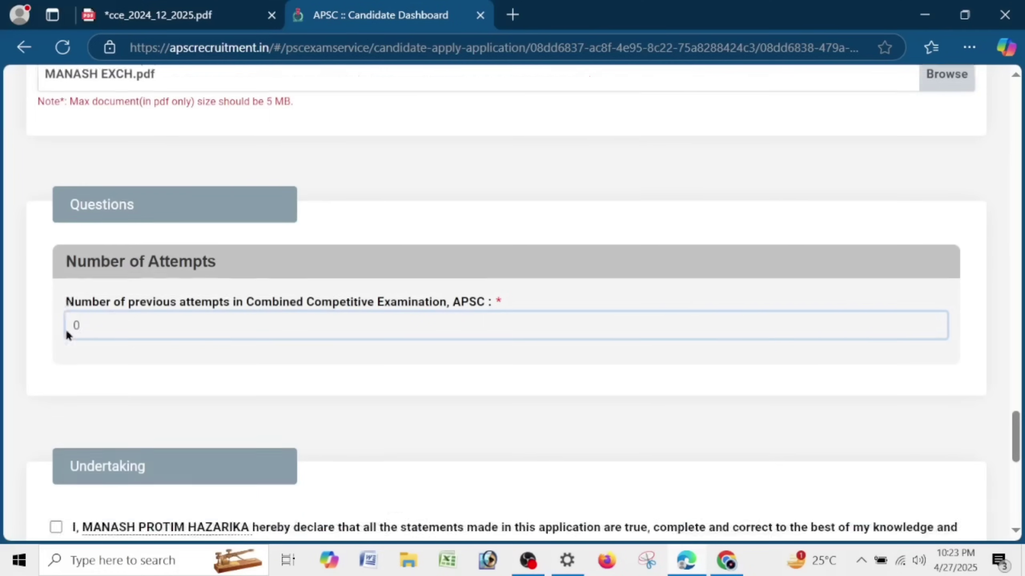
pyautogui.doubleClick(72, 267)
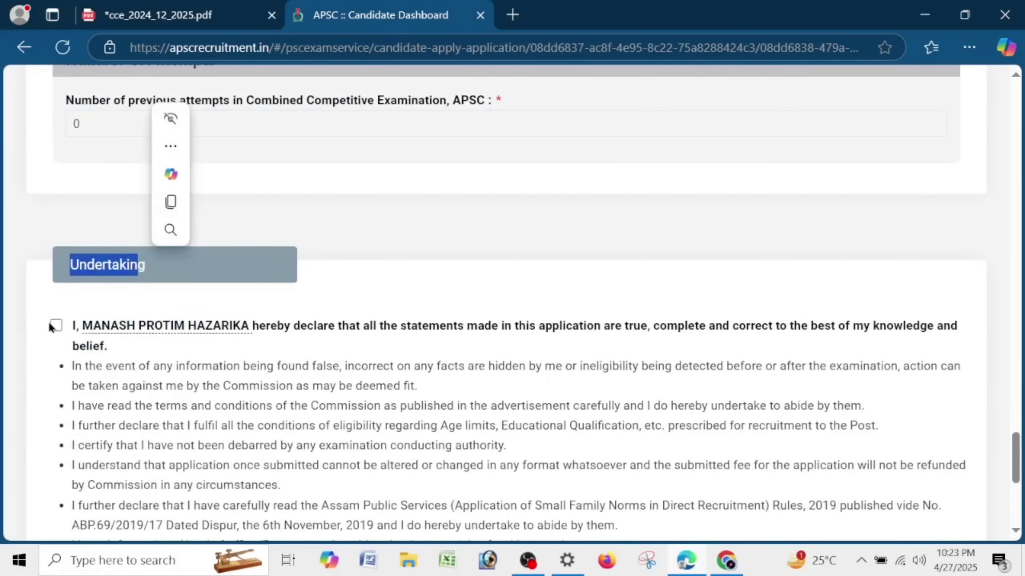
pyautogui.click(56, 325)
pyautogui.scroll(-8, 546, 304)
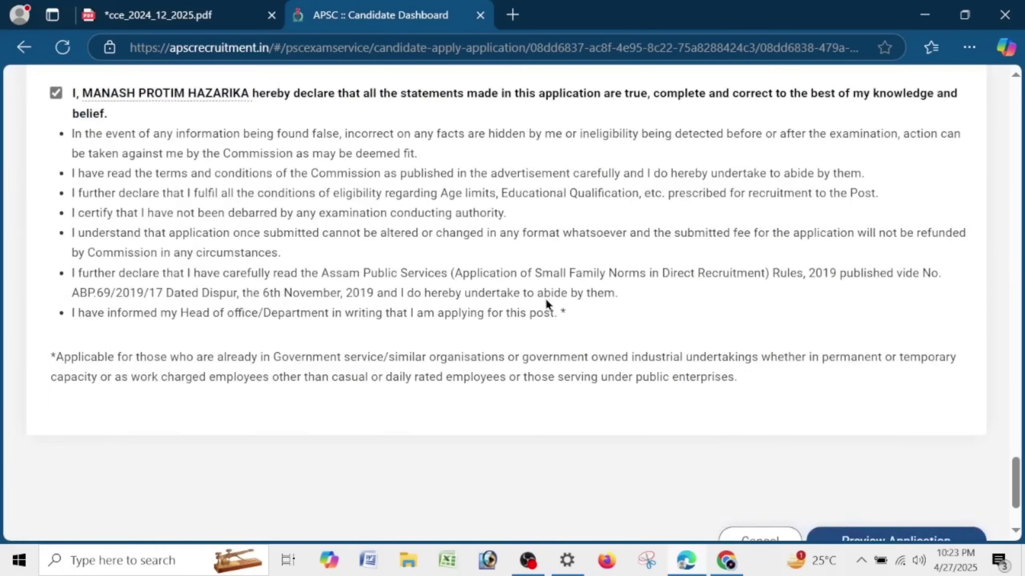
# Preview the completed application, review all its details through to the number of attempts, and submit it.
pyautogui.click(930, 438)
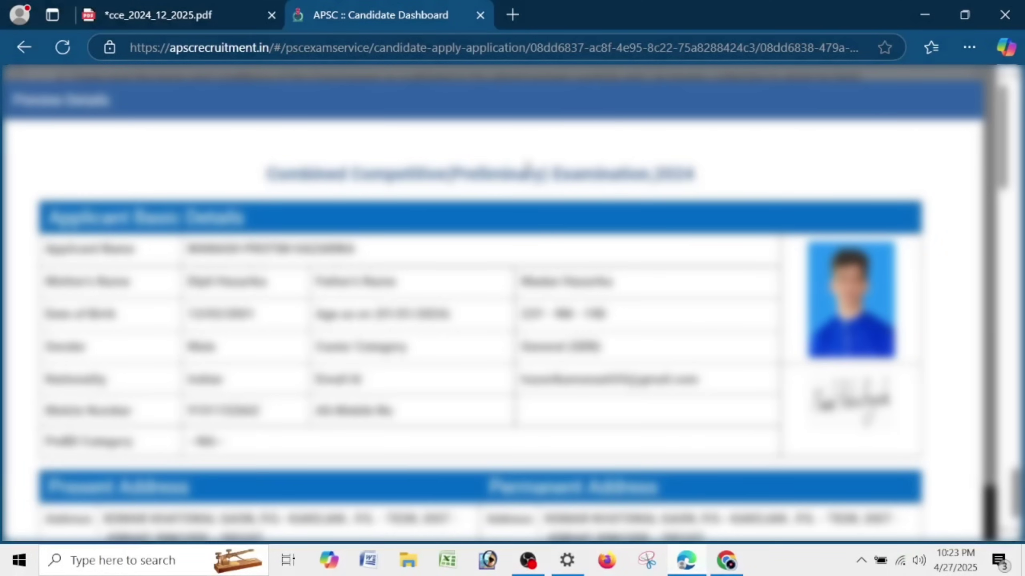
pyautogui.scroll(-17, 794, 297)
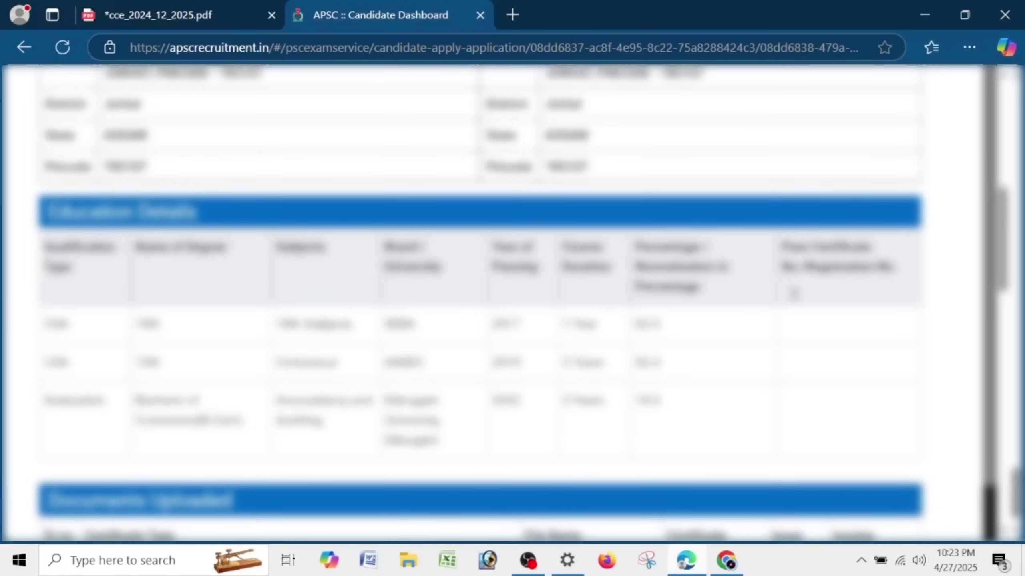
pyautogui.scroll(-15, 794, 298)
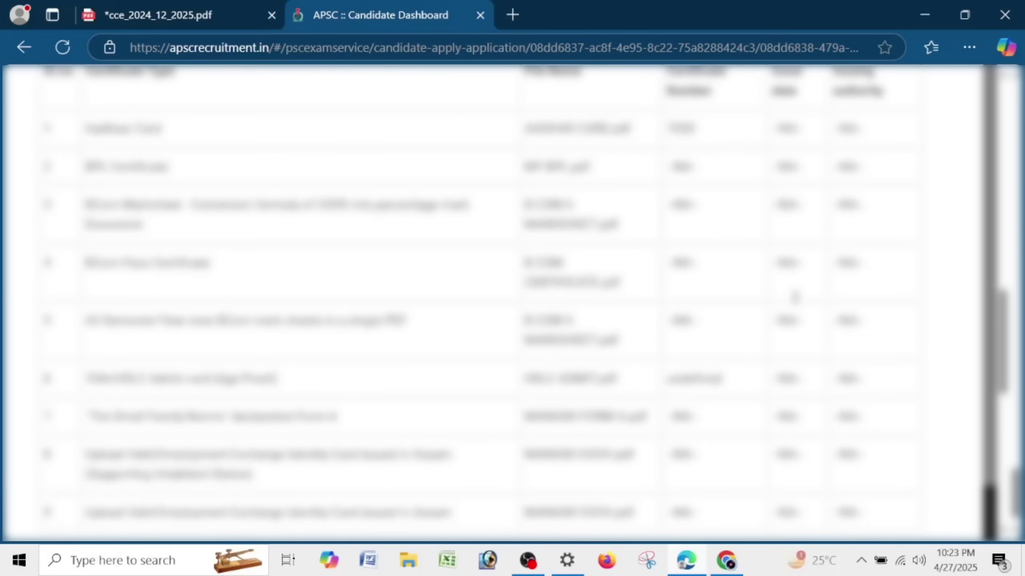
pyautogui.scroll(-3, 822, 192)
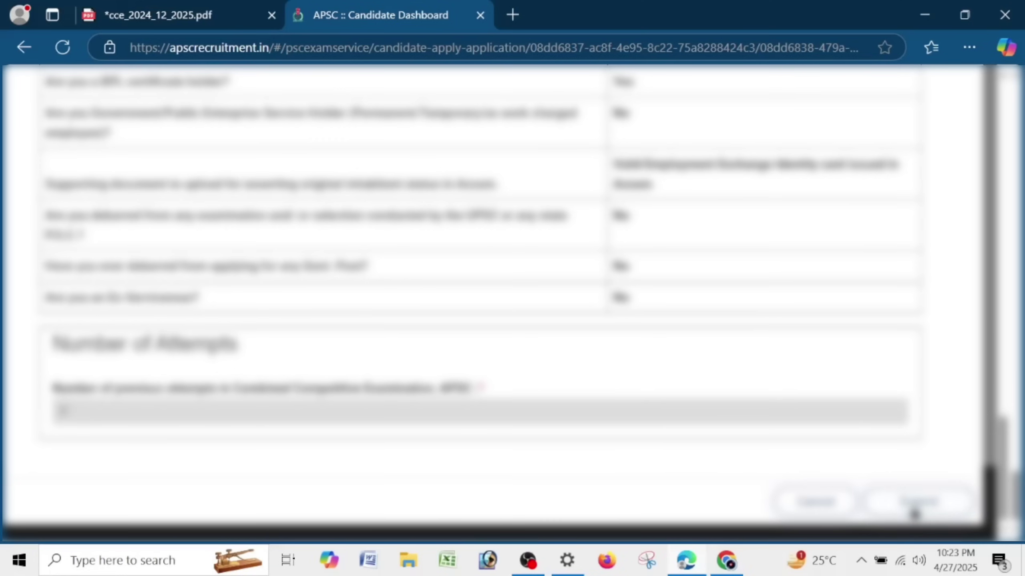
pyautogui.click(914, 513)
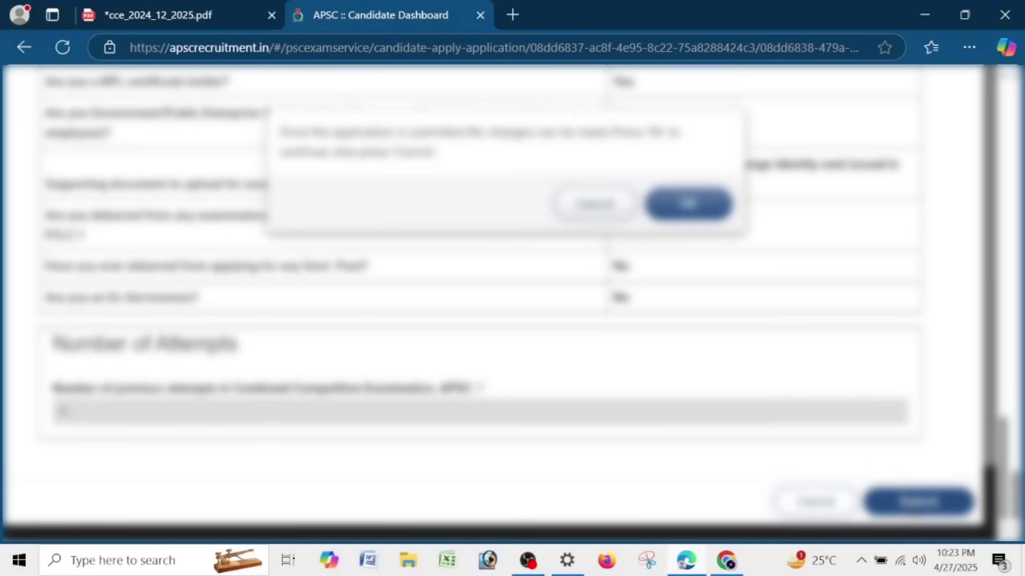
pyautogui.click(709, 212)
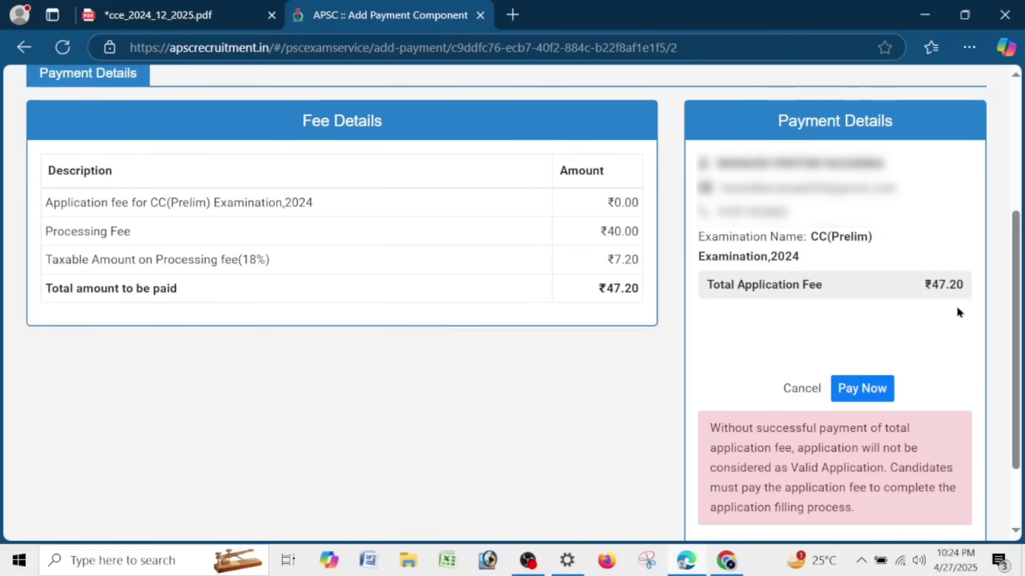
# Proceed to pay the application fee and set the payment mode to Payment Gateway.
pyautogui.click(857, 389)
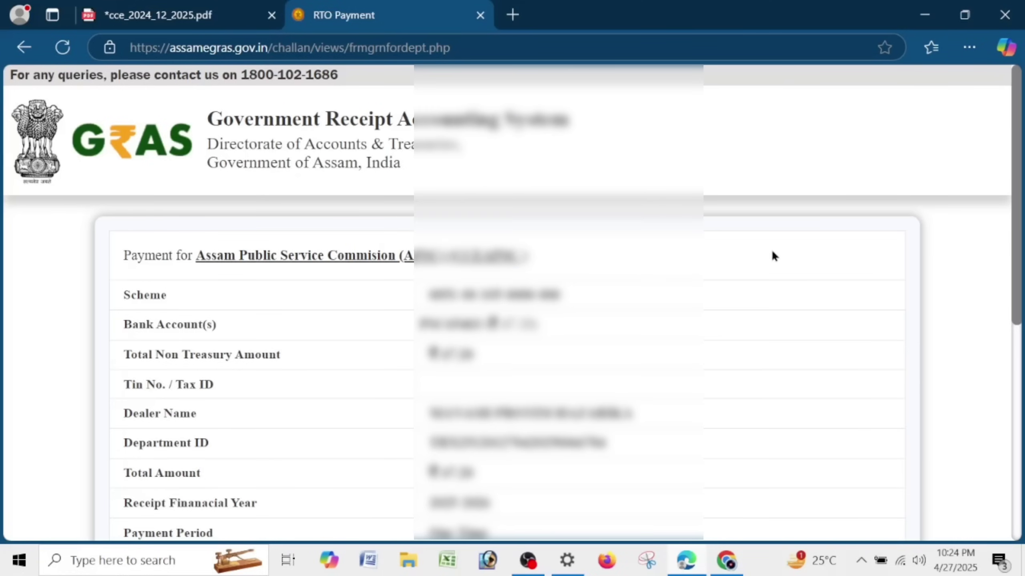
pyautogui.scroll(-5, 769, 254)
pyautogui.moveTo(116, 166); pyautogui.dragTo(224, 162)
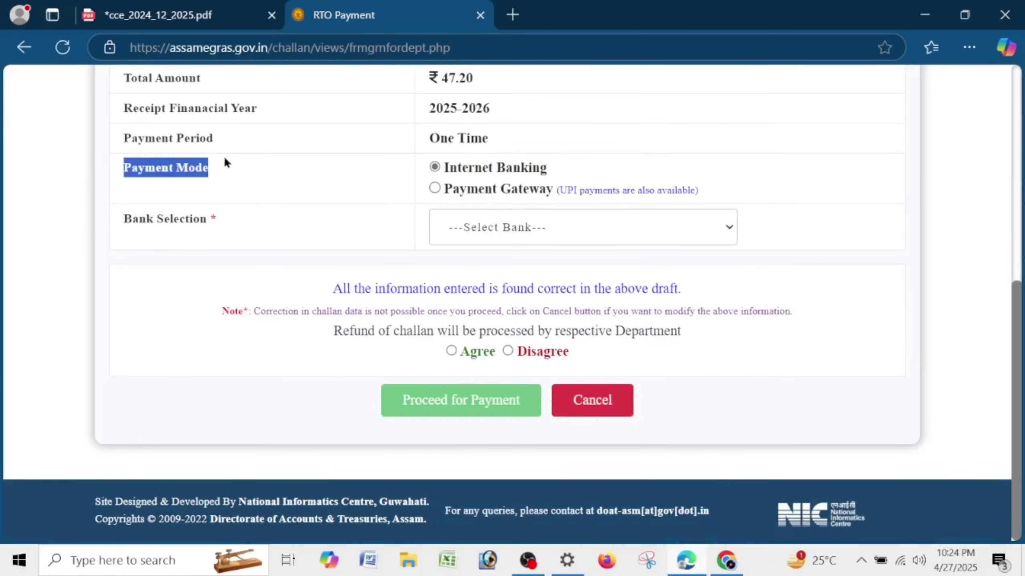
pyautogui.click(433, 189)
pyautogui.moveTo(447, 189); pyautogui.dragTo(657, 199)
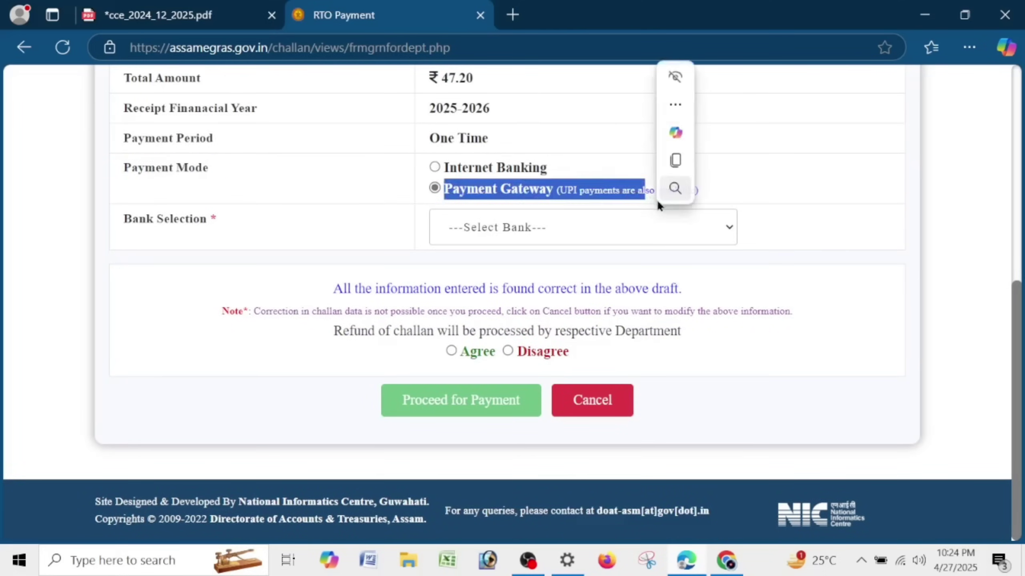
# Select CANARA BANK PG (No Charges) as the bank for the Payment Gateway payment.
pyautogui.hotkey('ctrl', '+')
pyautogui.hotkey('ctrl', '+')
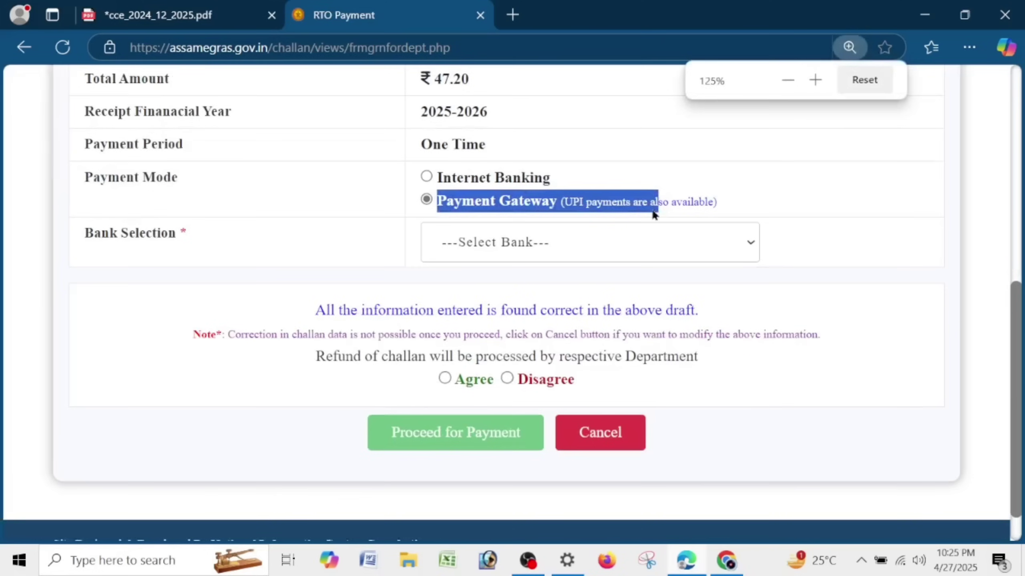
pyautogui.click(646, 224)
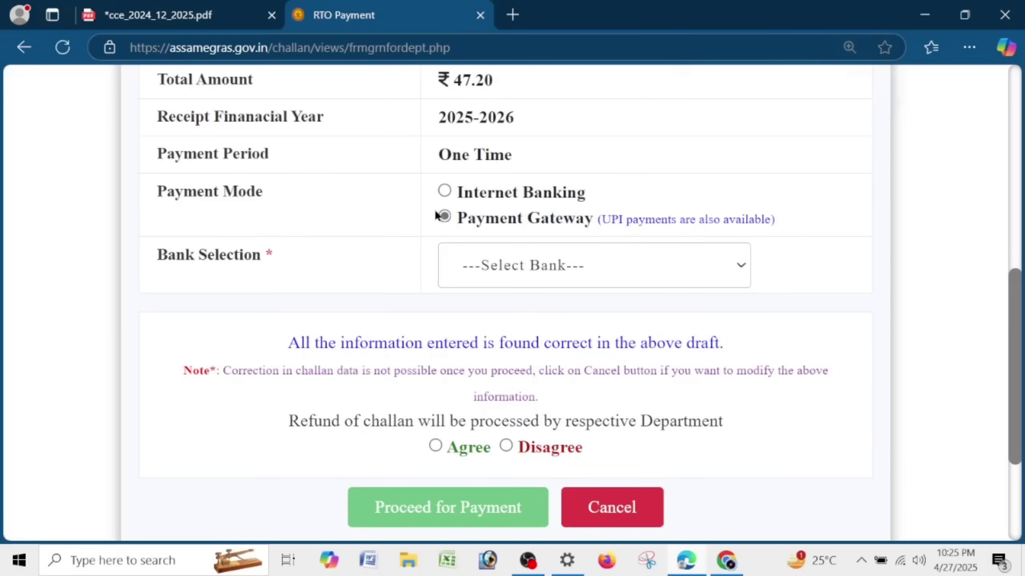
pyautogui.click(496, 276)
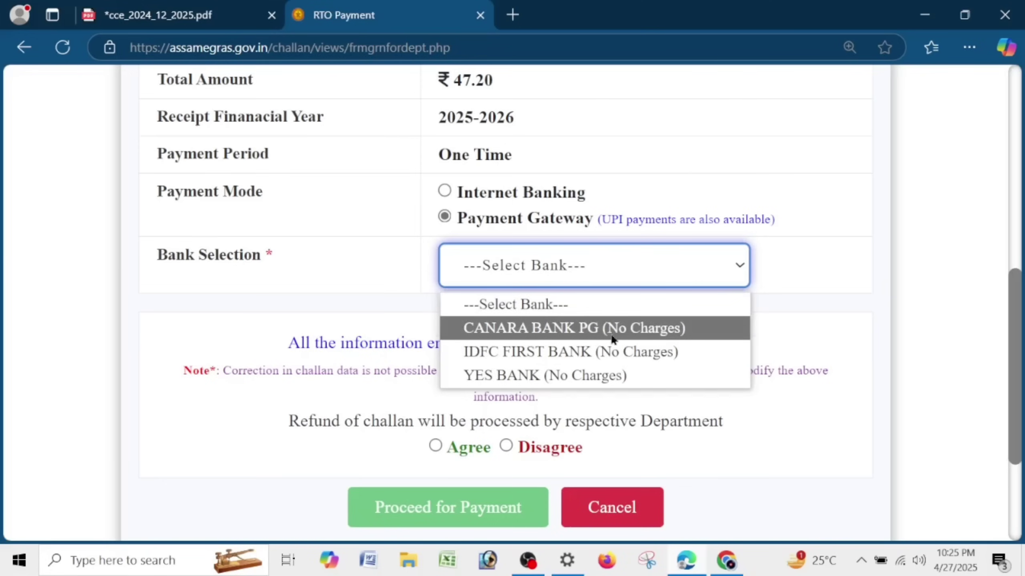
pyautogui.click(557, 328)
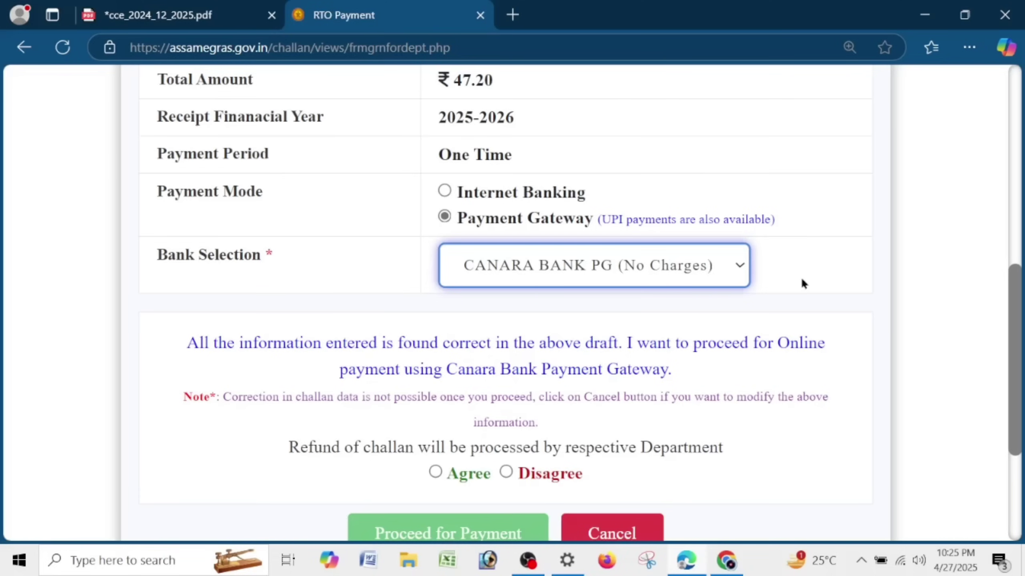
pyautogui.click(646, 277)
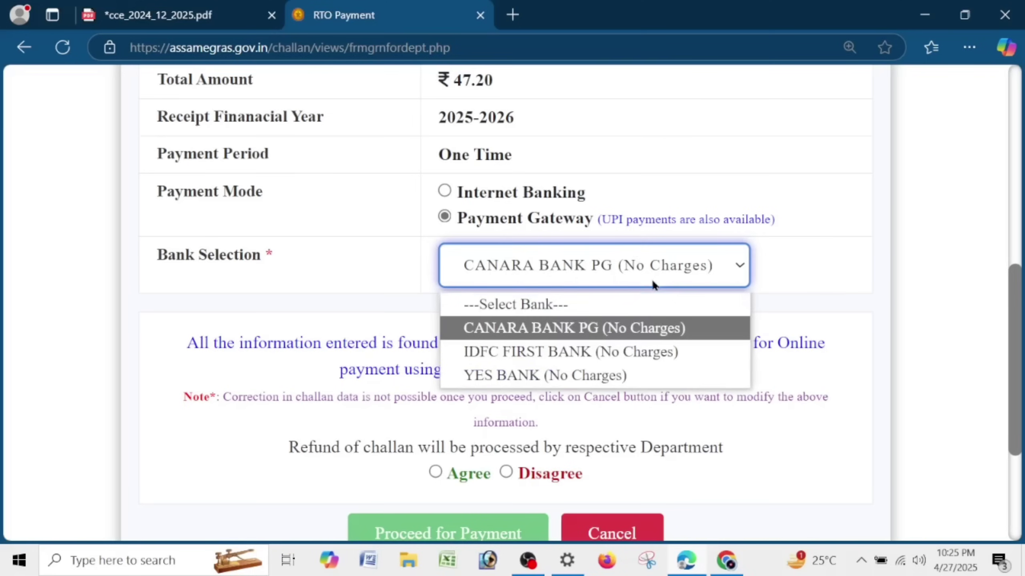
pyautogui.click(647, 328)
# Agree to the challan declaration and refund note, and proceed for payment.
pyautogui.click(435, 472)
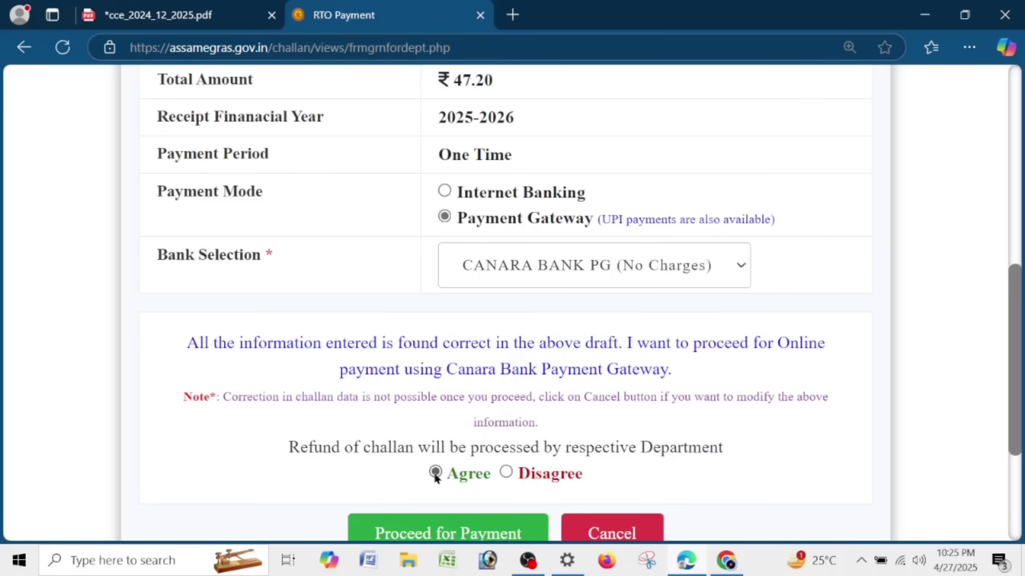
pyautogui.scroll(-5, 438, 468)
pyautogui.click(427, 336)
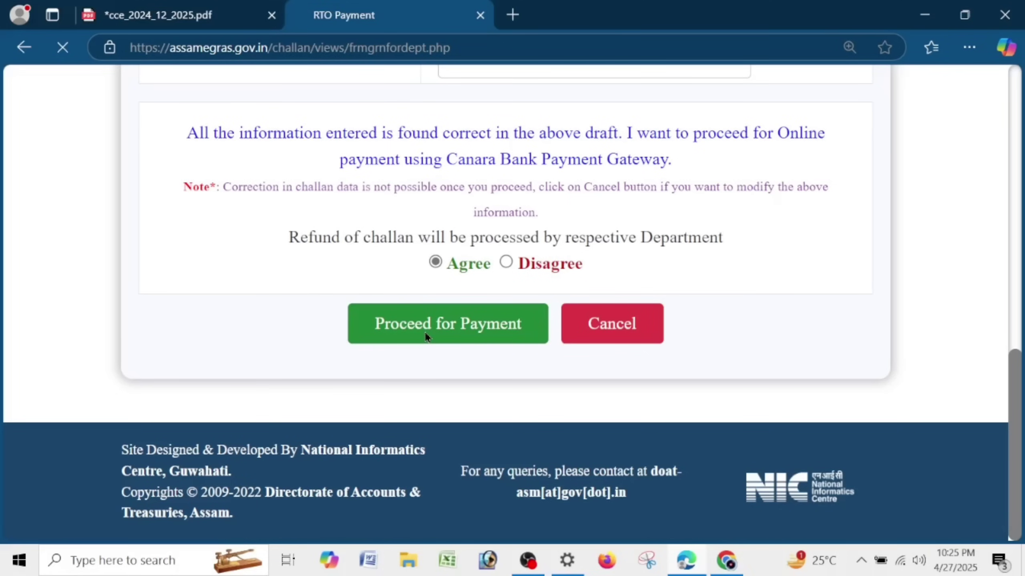
# Accept the Terms and Conditions on the Canara Bank receipt and confirm the payment to reach the payment mode choices.
pyautogui.scroll(-2, 655, 241)
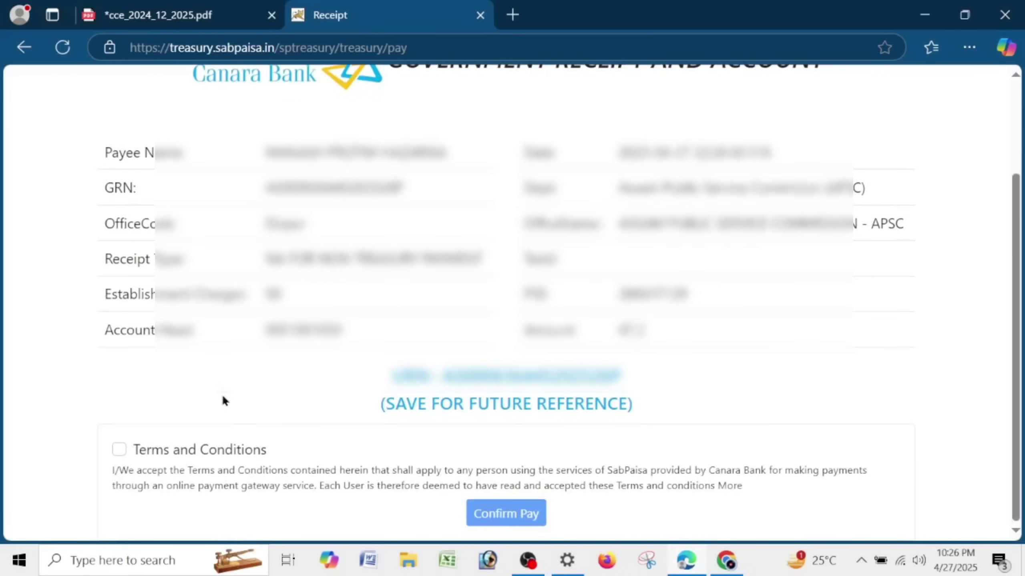
pyautogui.click(121, 449)
pyautogui.click(475, 514)
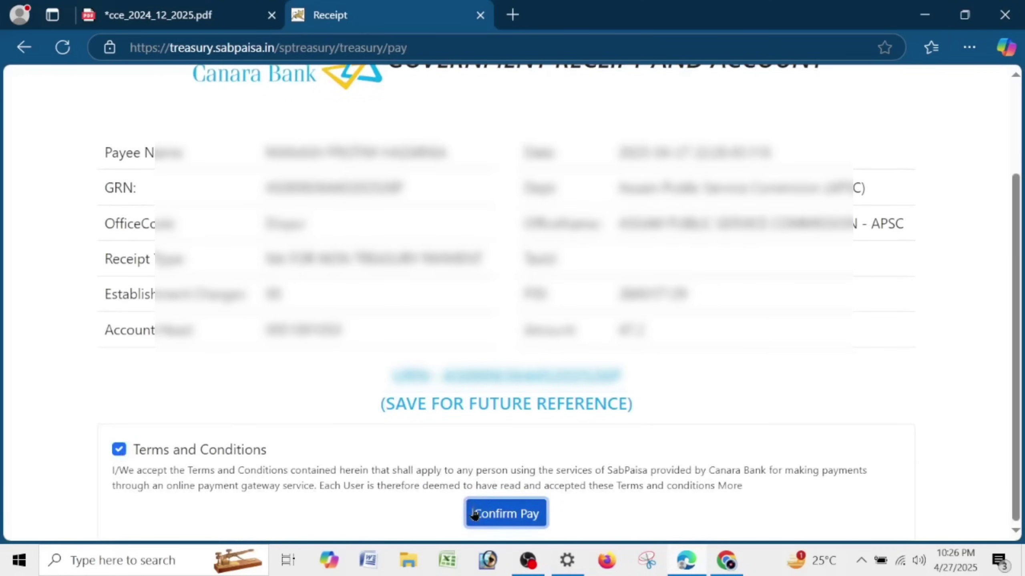
pyautogui.click(598, 146)
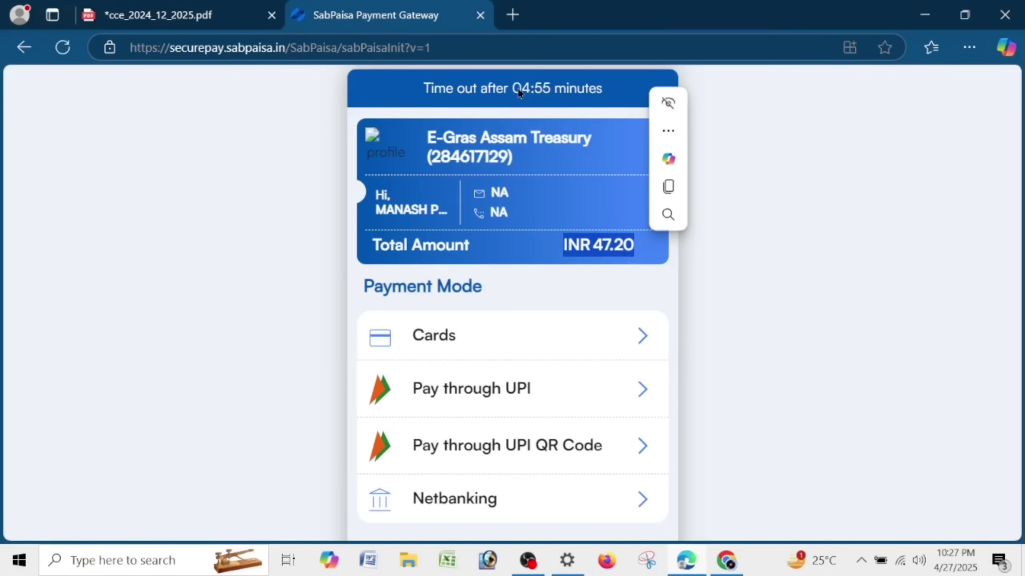
pyautogui.doubleClick(519, 93)
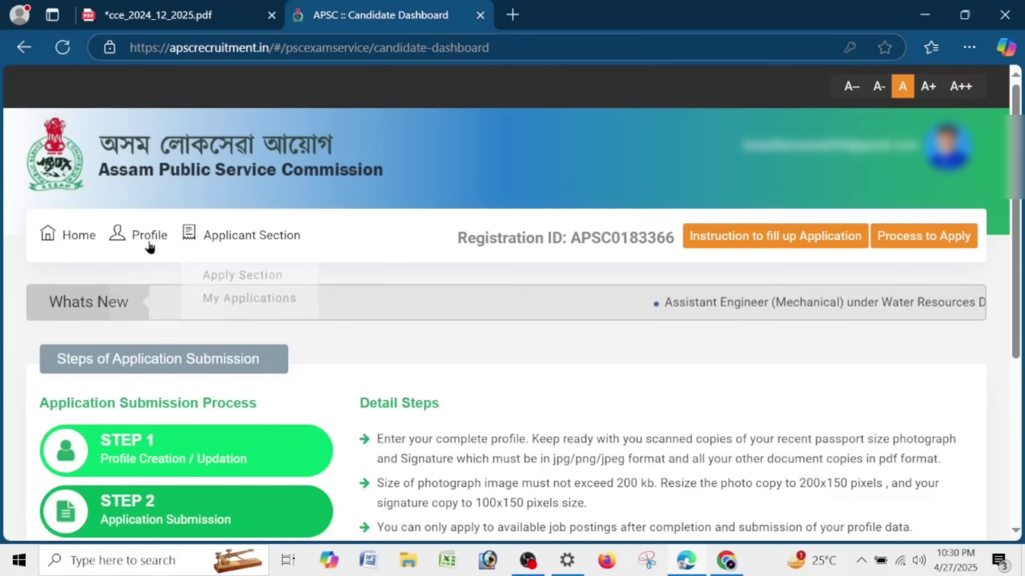
# Open My Applications, check the status of the CC(Prelim) Examination, 2024 entry, and try to validate its payment.
pyautogui.moveTo(235, 254)
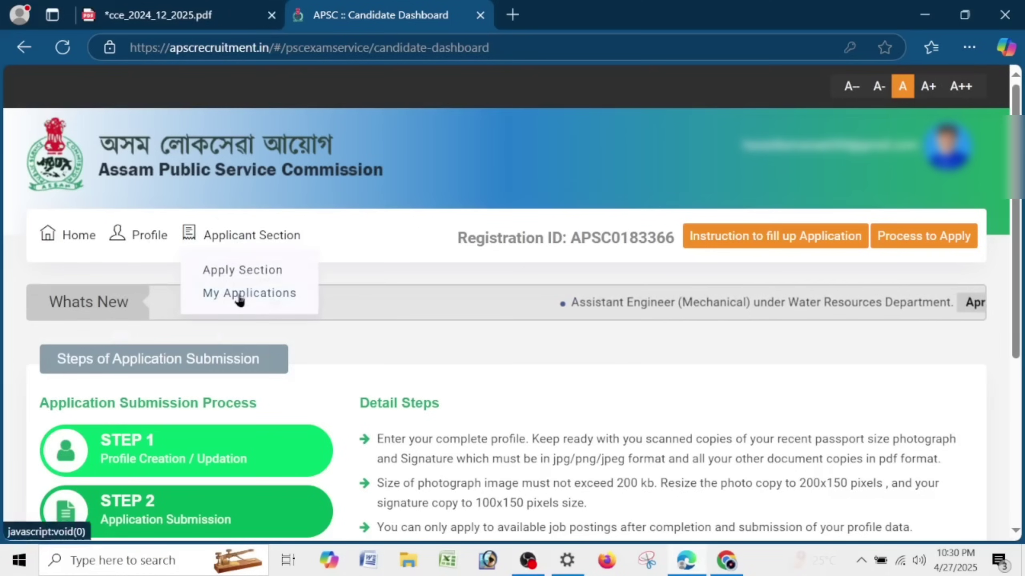
pyautogui.click(267, 298)
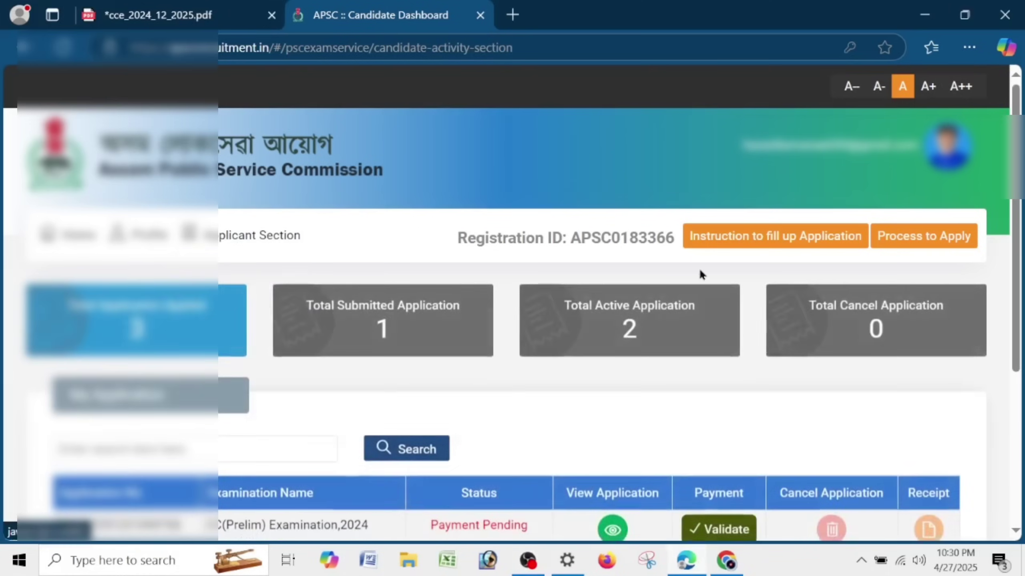
pyautogui.scroll(-5, 700, 273)
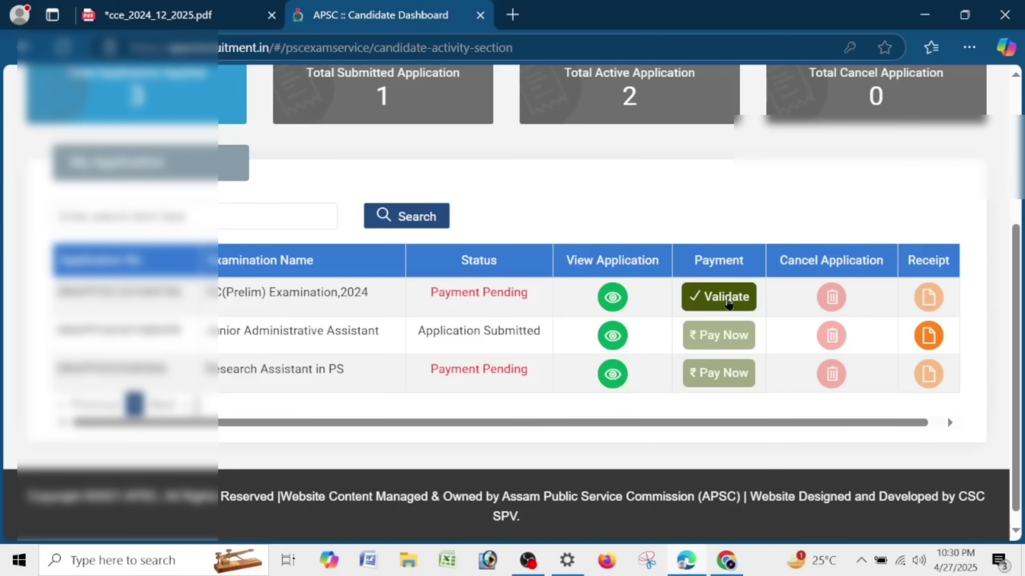
pyautogui.tripleClick(489, 292)
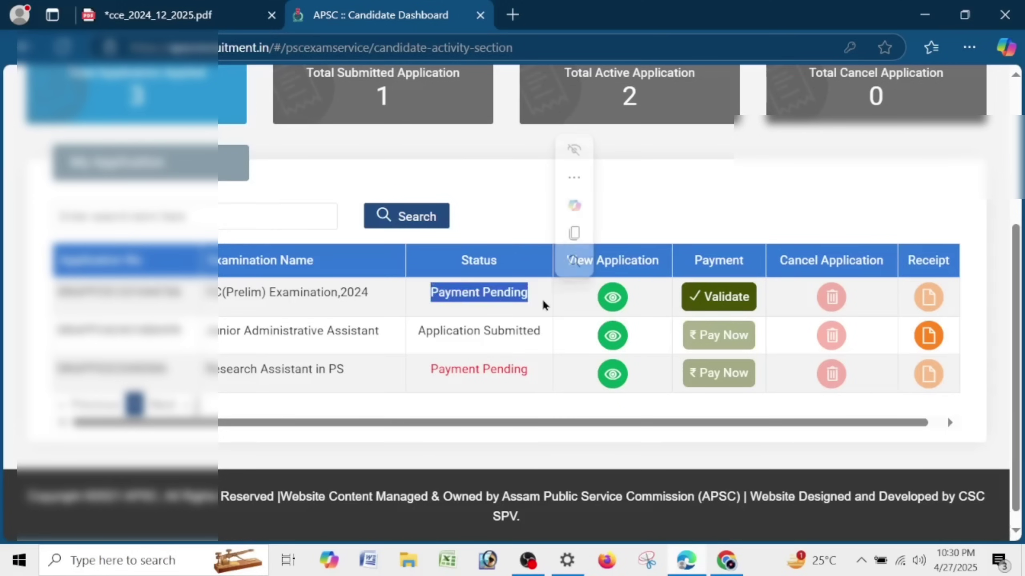
pyautogui.click(497, 335)
pyautogui.moveTo(428, 300); pyautogui.dragTo(537, 297)
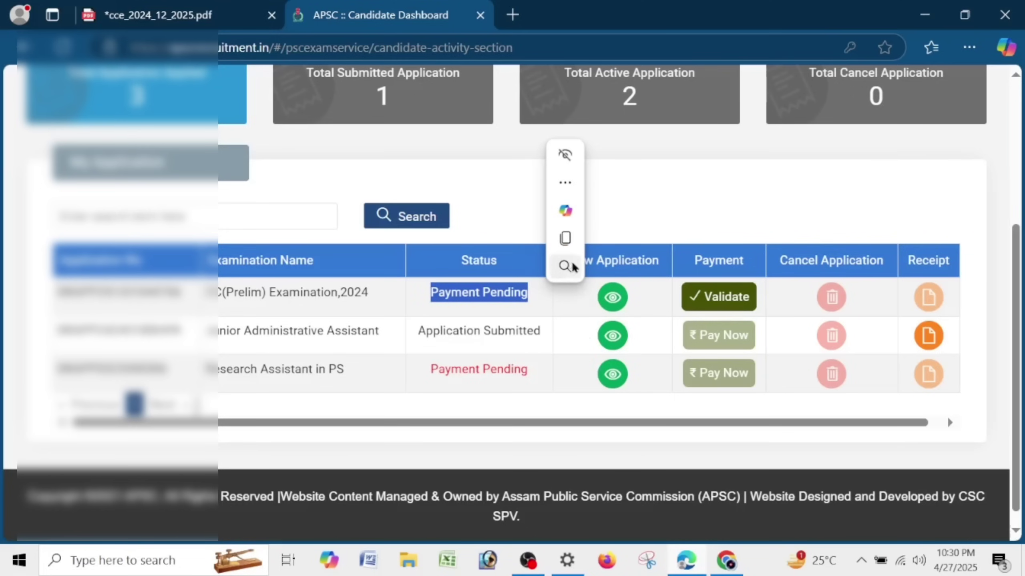
pyautogui.click(722, 300)
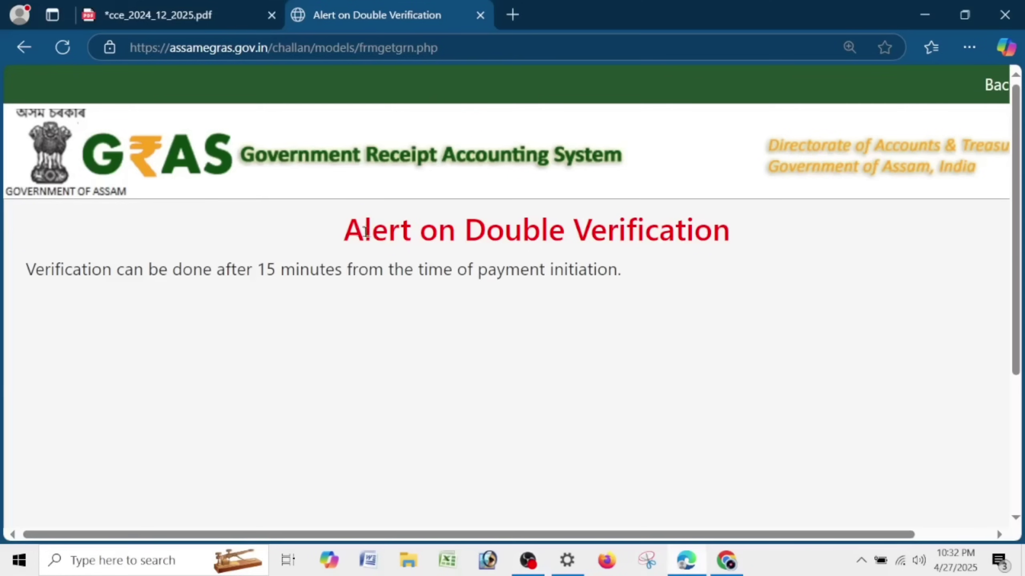
# Read the double verification alert for the rule on when the payment can be verified.
pyautogui.moveTo(343, 230); pyautogui.dragTo(735, 255)
pyautogui.click(437, 302)
pyautogui.moveTo(23, 281); pyautogui.dragTo(256, 270)
pyautogui.click(361, 270)
pyautogui.moveTo(27, 269); pyautogui.dragTo(663, 287)
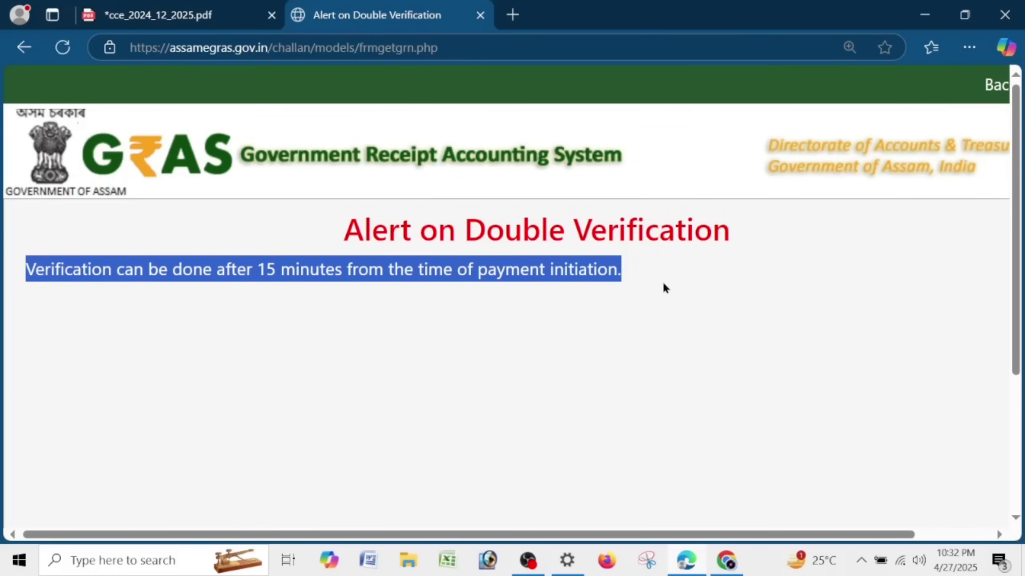
pyautogui.click(530, 315)
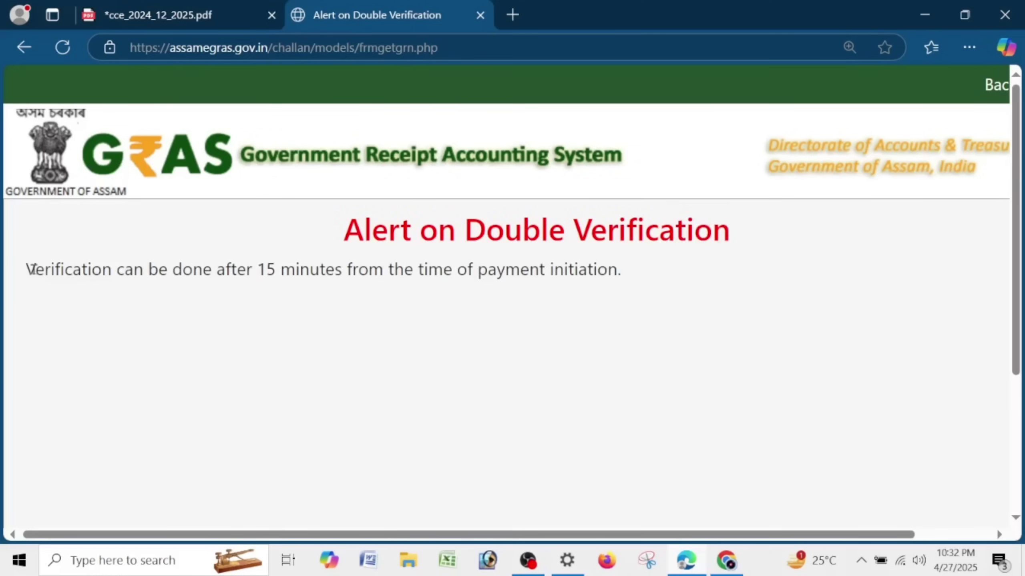
pyautogui.moveTo(27, 270); pyautogui.dragTo(701, 282)
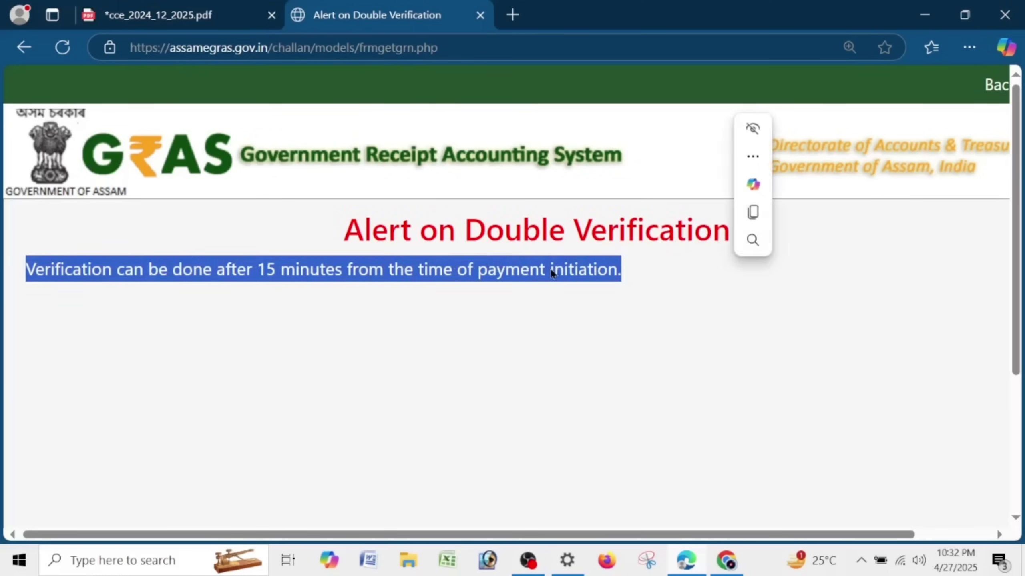
pyautogui.click(244, 269)
pyautogui.moveTo(247, 270); pyautogui.dragTo(716, 279)
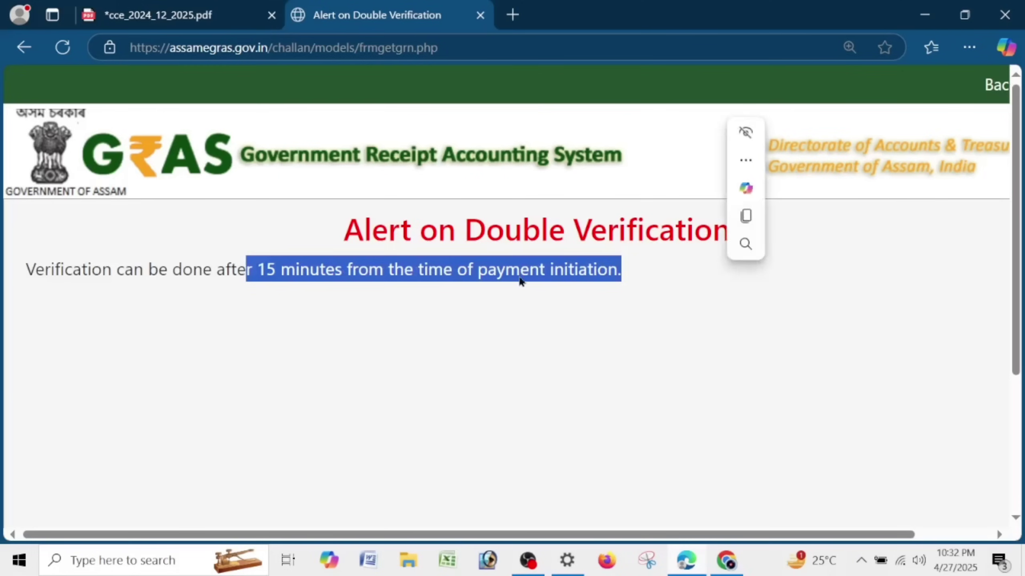
pyautogui.click(260, 264)
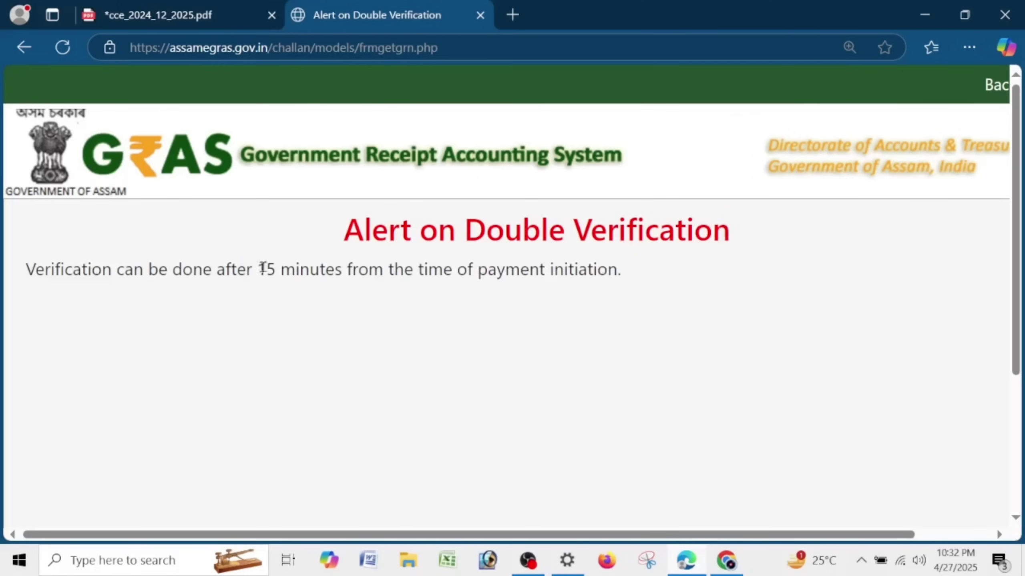
pyautogui.moveTo(261, 268); pyautogui.dragTo(641, 275)
pyautogui.click(419, 228)
pyautogui.moveTo(419, 229); pyautogui.dragTo(780, 286)
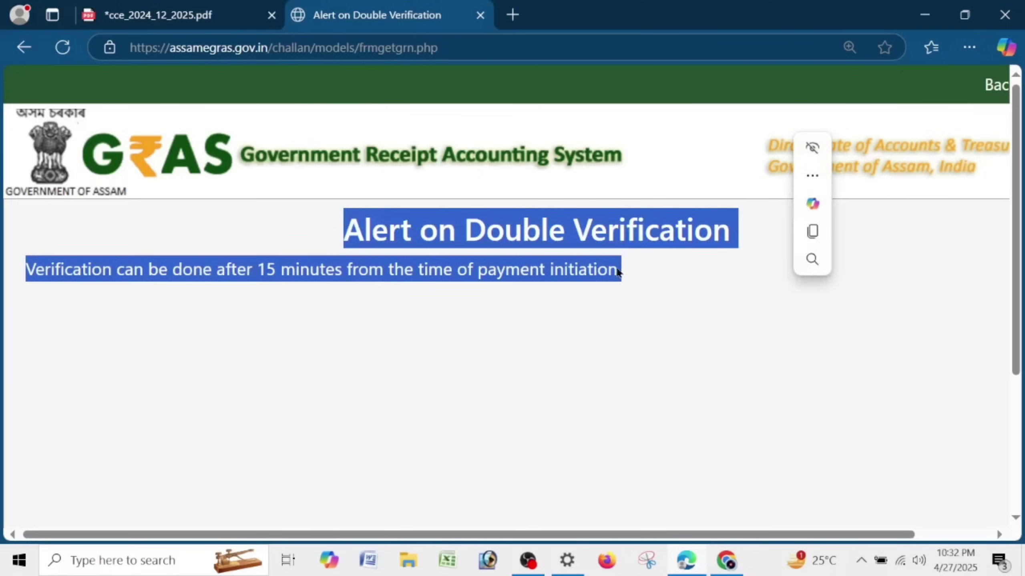
pyautogui.click(576, 261)
pyautogui.moveTo(341, 237); pyautogui.dragTo(769, 247)
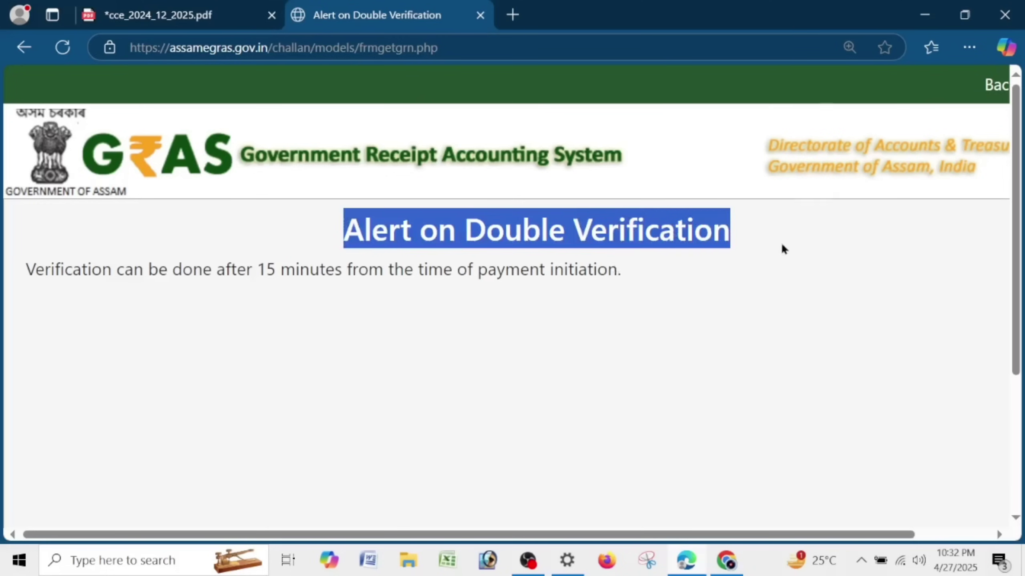
pyautogui.click(262, 267)
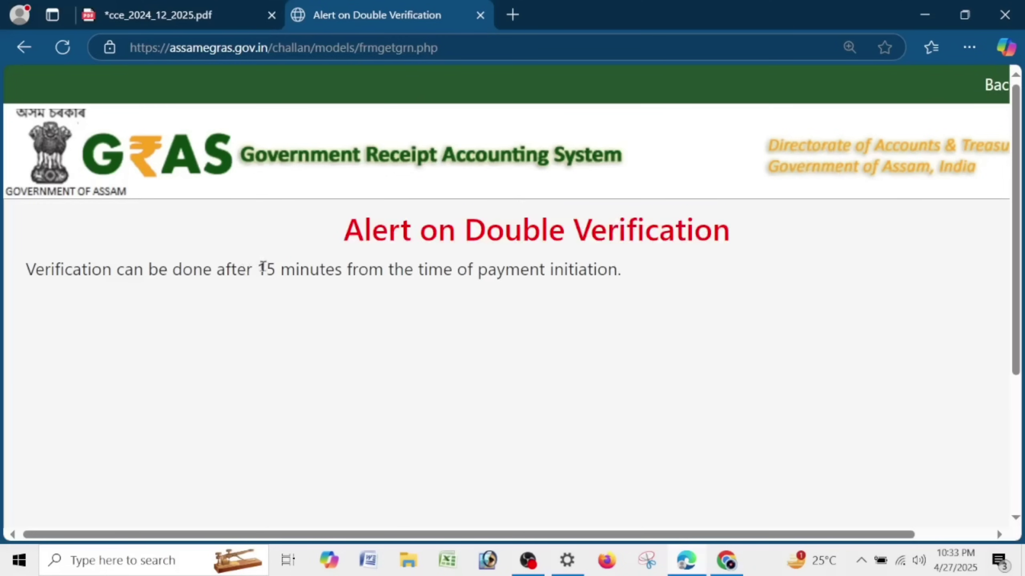
pyautogui.moveTo(256, 274); pyautogui.dragTo(347, 272)
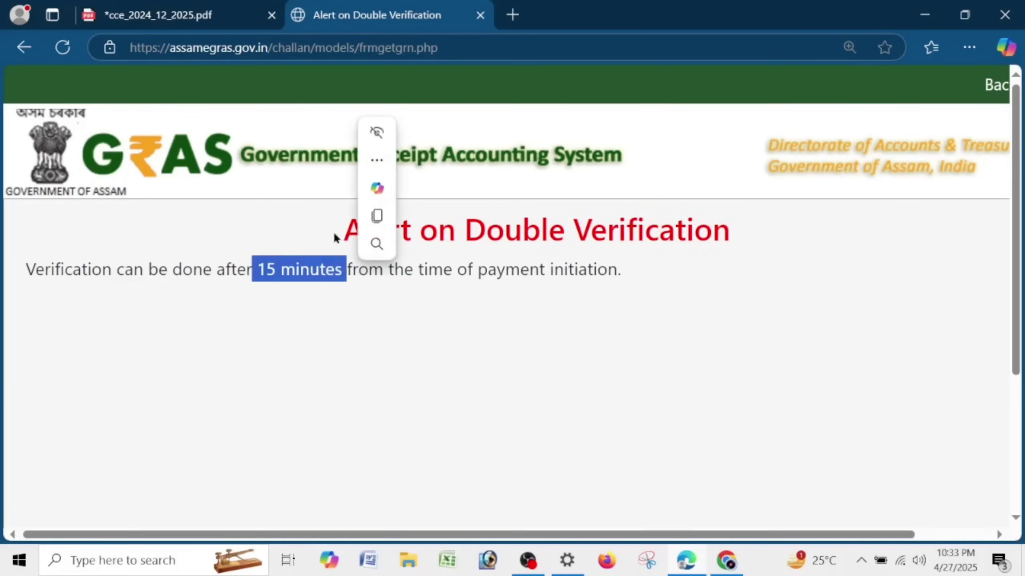
pyautogui.moveTo(334, 233); pyautogui.dragTo(824, 282)
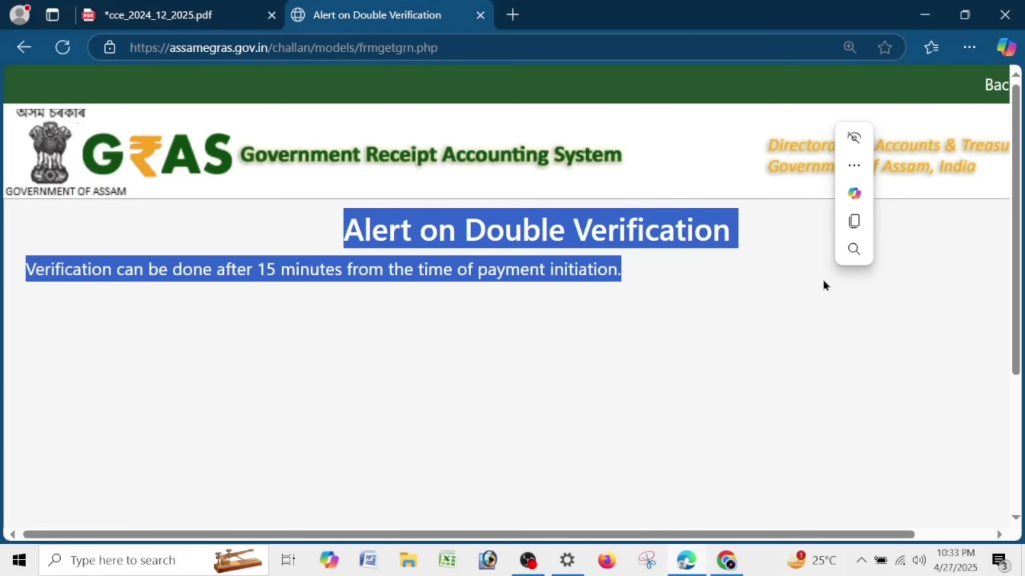
pyautogui.click(547, 277)
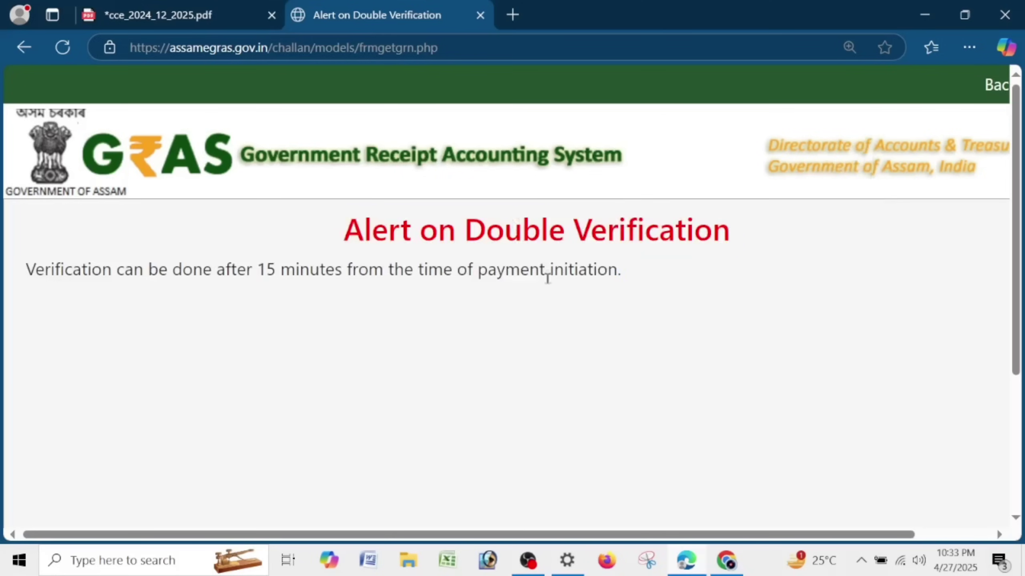
pyautogui.moveTo(648, 283); pyautogui.dragTo(355, 223)
pyautogui.click(352, 237)
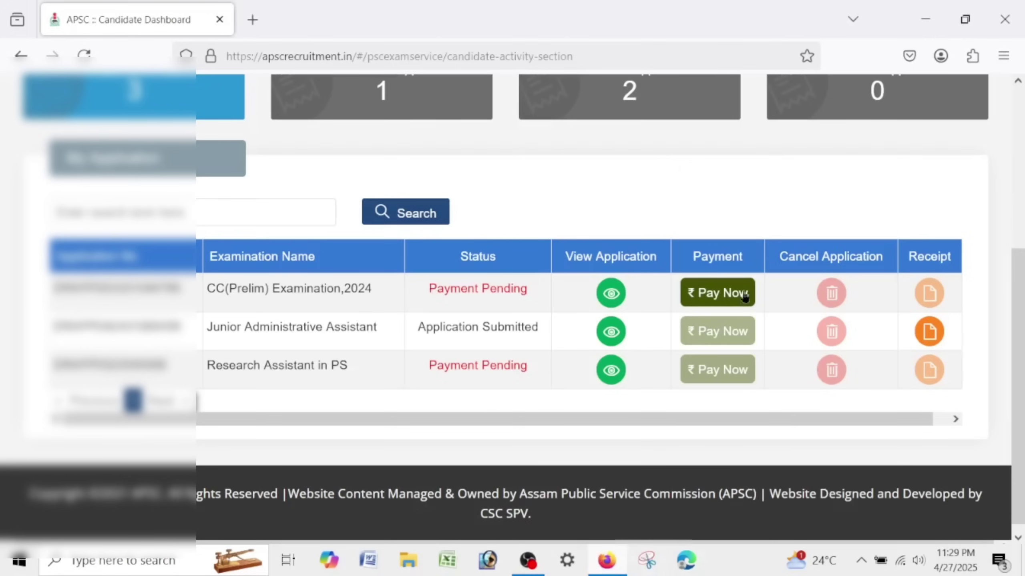
# Start the fee payment for the CC(Prelim) Examination, 2024 application and continue from its fee details to the treasury payment page.
pyautogui.click(715, 302)
pyautogui.scroll(-6, 715, 301)
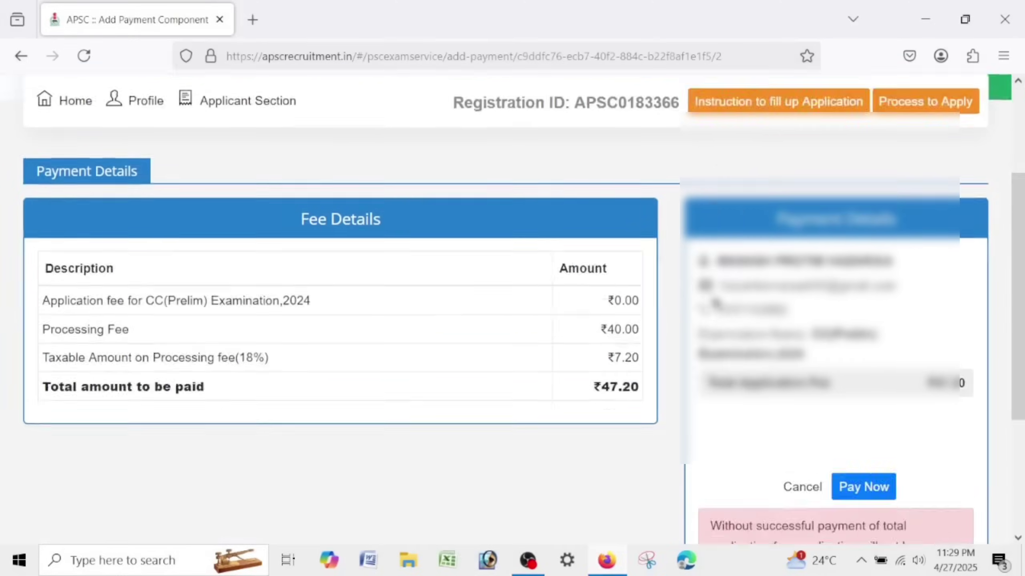
pyautogui.click(874, 388)
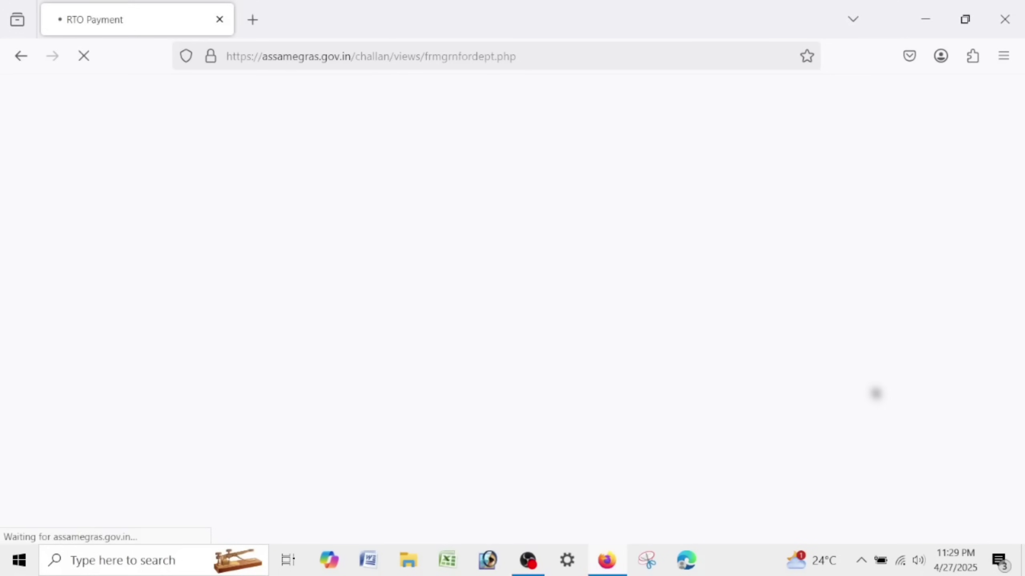
# Set the payment mode to Payment Gateway and the bank to CANARA BANK PG (No Charges).
pyautogui.scroll(-10, 548, 339)
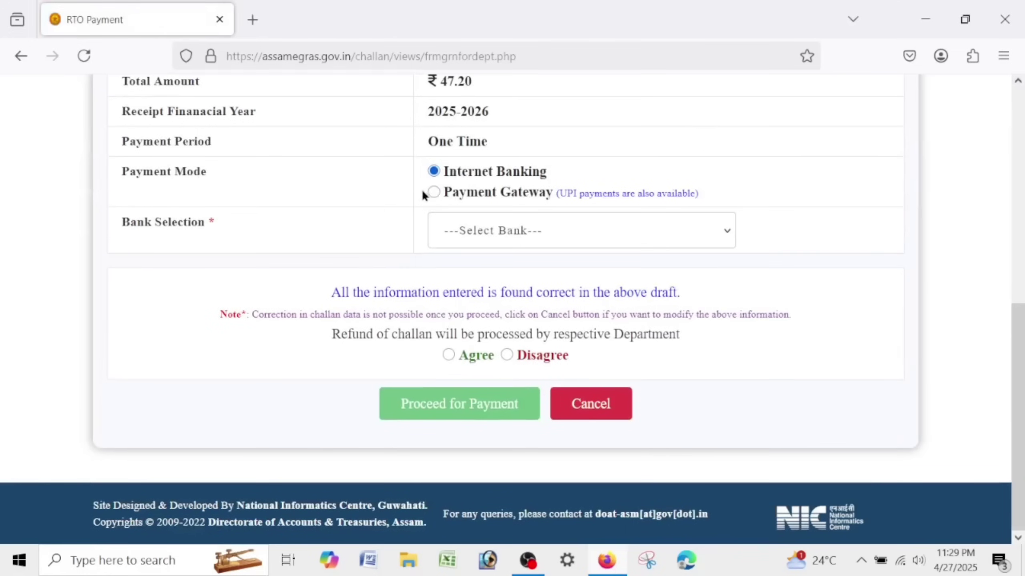
pyautogui.click(434, 193)
pyautogui.click(465, 242)
pyautogui.click(474, 284)
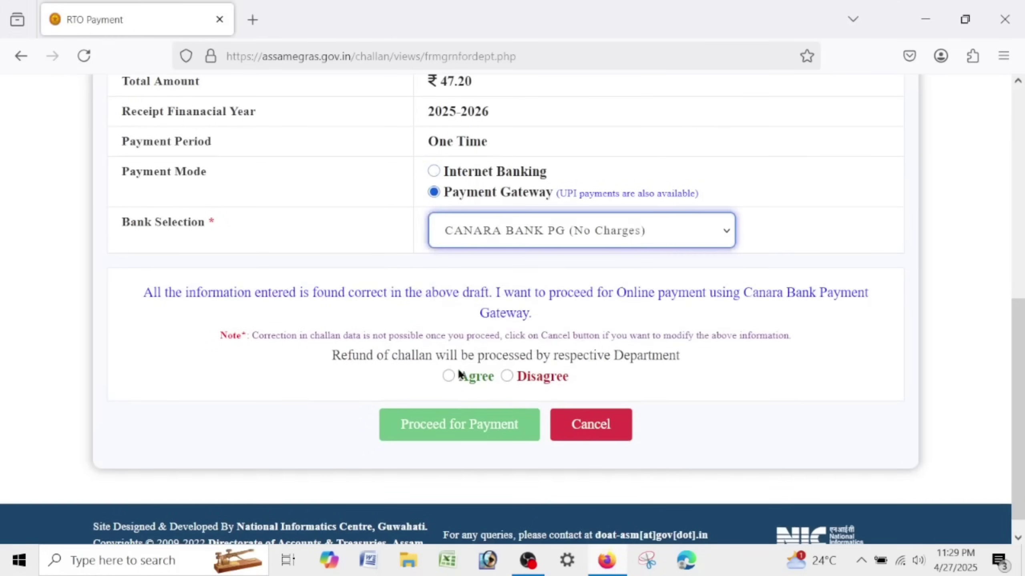
# Agree to the challan terms, proceed for payment and acknowledge the GRN number notice.
pyautogui.click(449, 376)
pyautogui.click(455, 425)
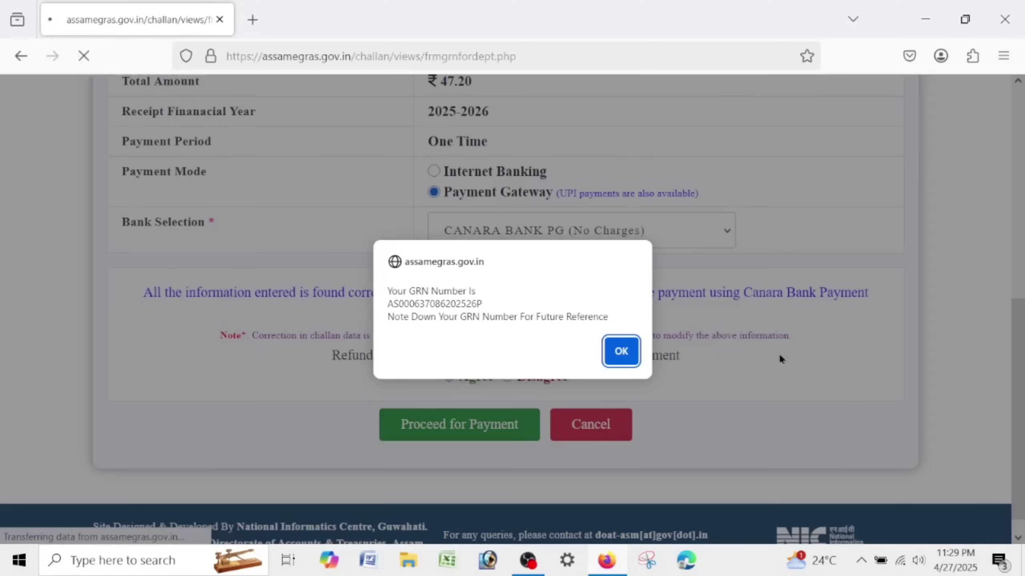
pyautogui.click(621, 348)
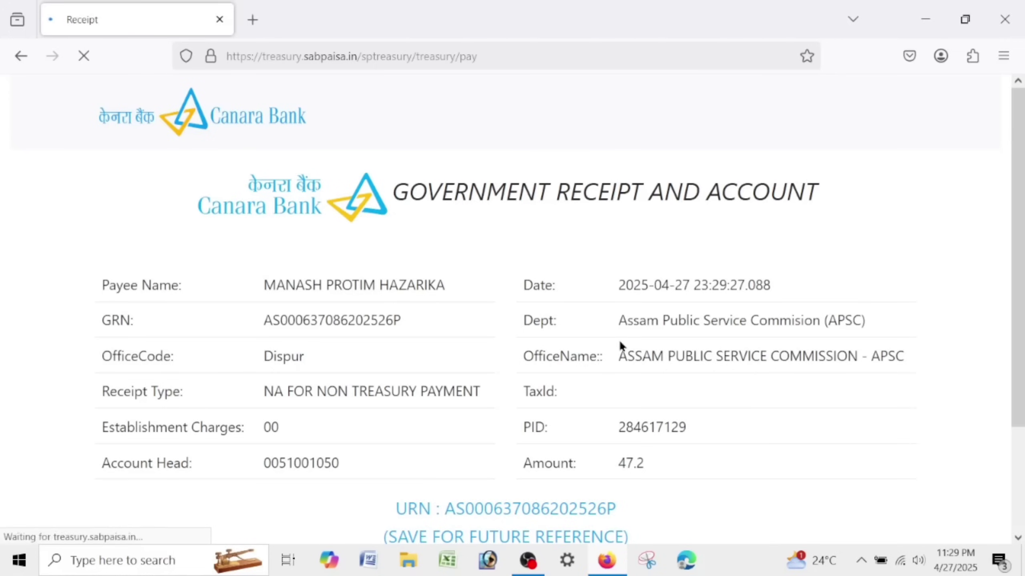
# Accept the terms and conditions on the Canara Bank government receipt and confirm the payment.
pyautogui.scroll(-3, 60, 463)
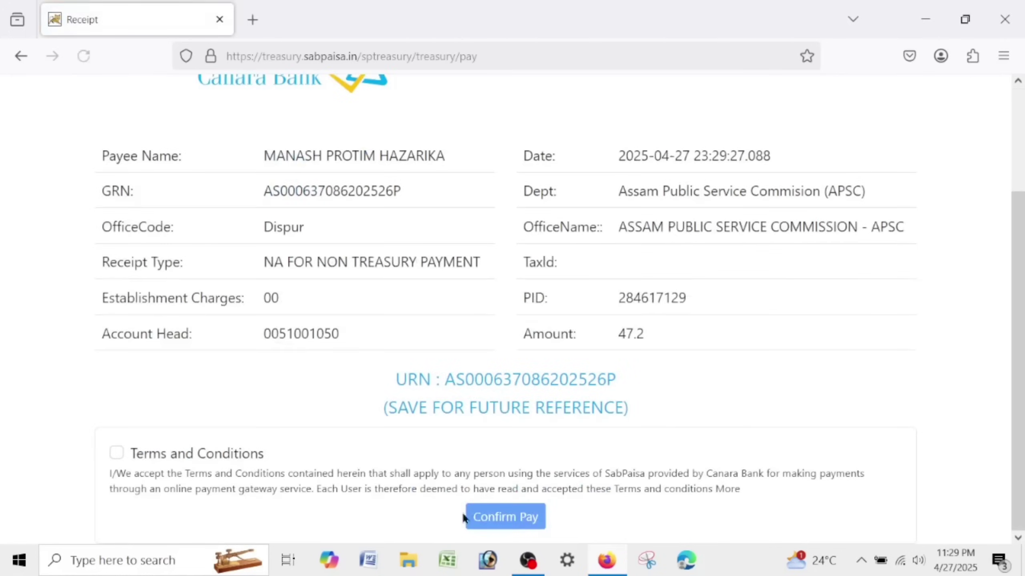
pyautogui.click(114, 456)
pyautogui.click(483, 517)
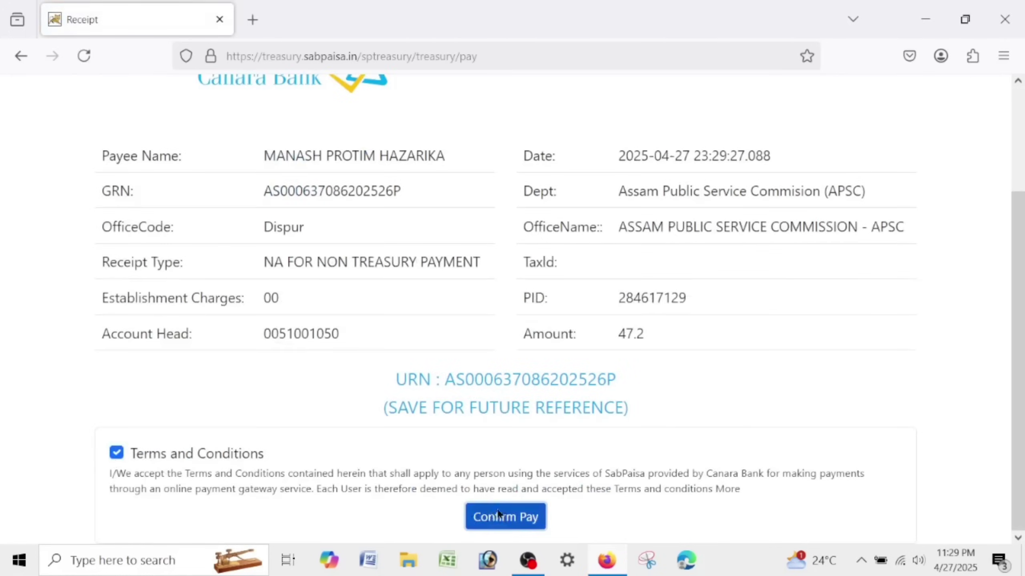
pyautogui.click(519, 343)
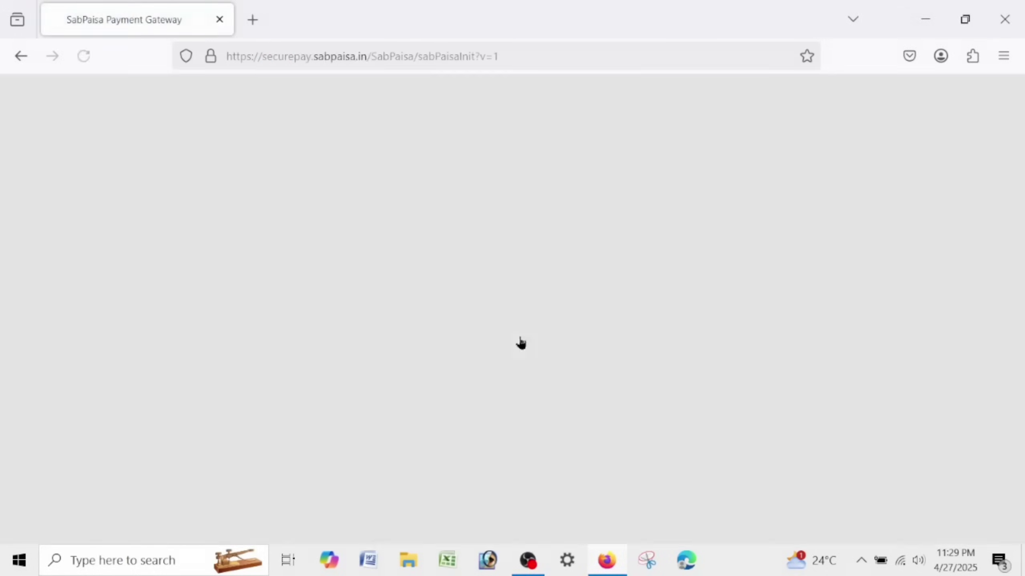
# Choose Pay through UPI QR Code as the payment mode and generate the QR code for the fee.
pyautogui.scroll(-3, 520, 342)
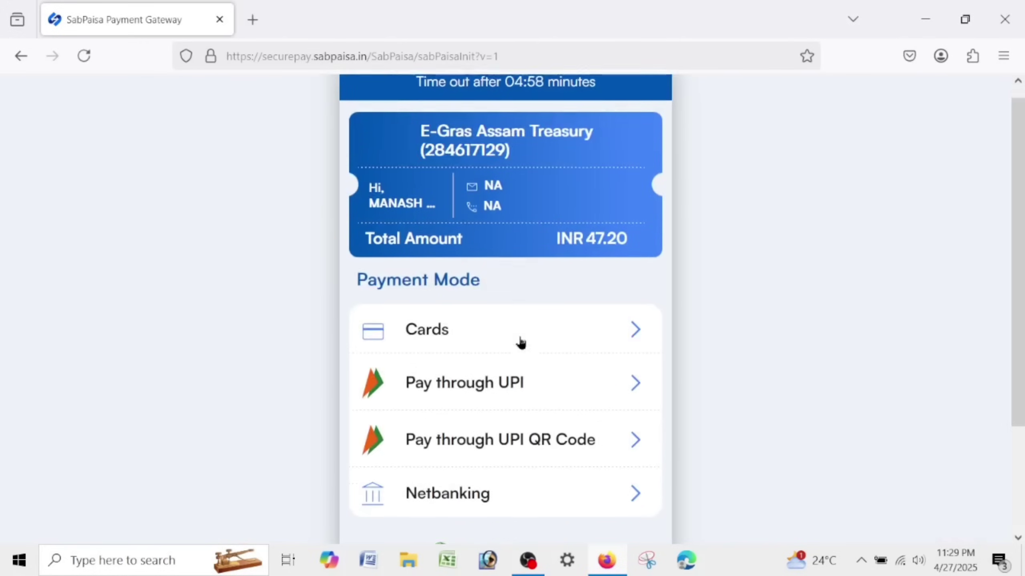
pyautogui.click(522, 319)
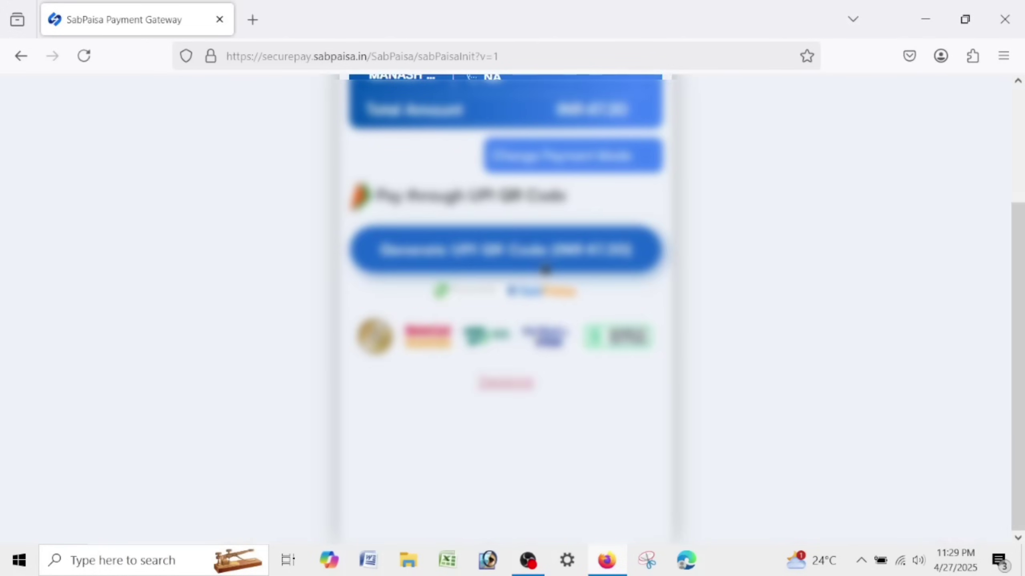
pyautogui.click(545, 270)
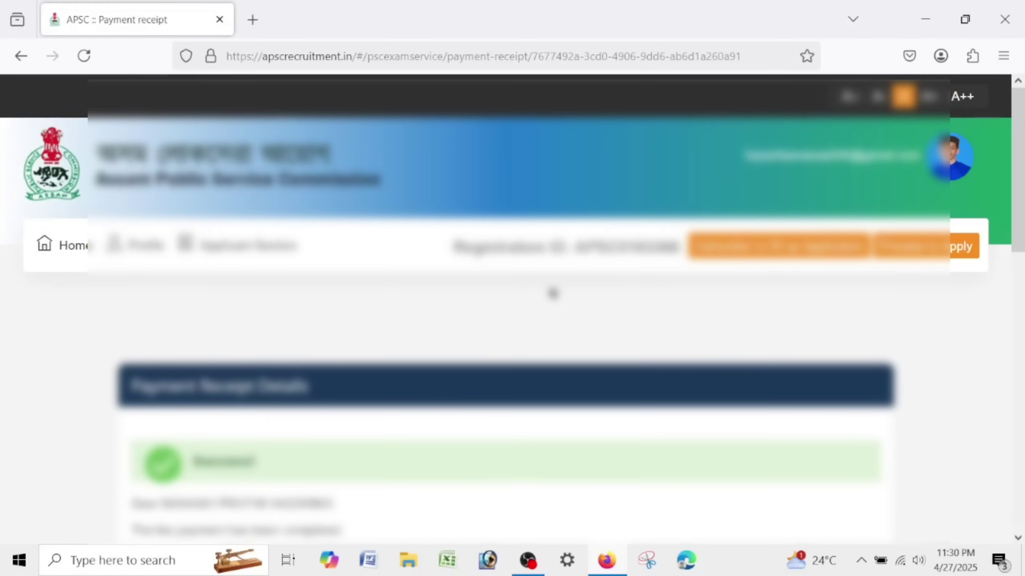
# Review the payment receipt details for the examination fee, including the transaction data and the note on the application.
pyautogui.scroll(-5, 334, 348)
pyautogui.scroll(2, 217, 206)
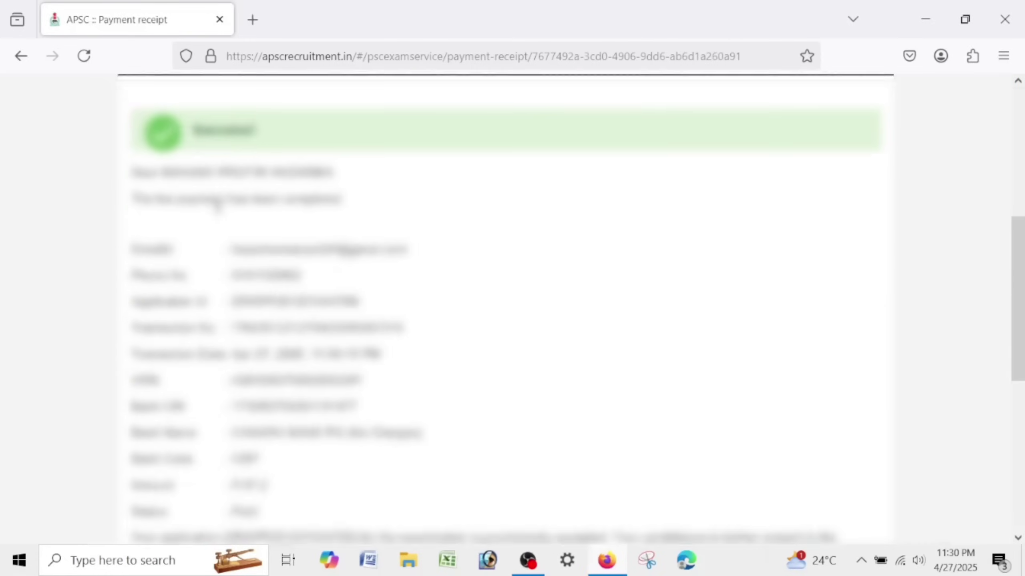
pyautogui.scroll(-5, 354, 432)
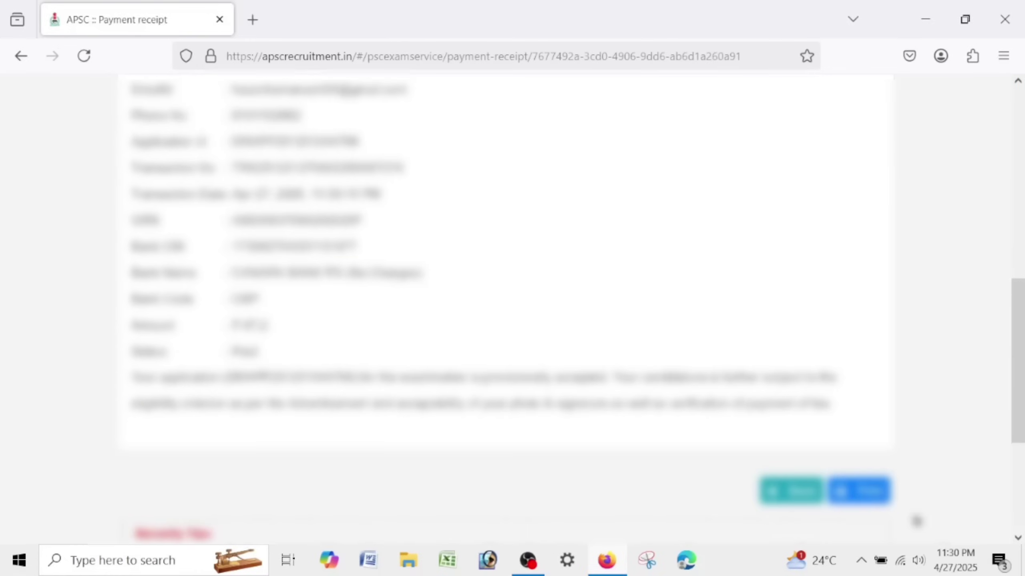
pyautogui.scroll(10, 288, 336)
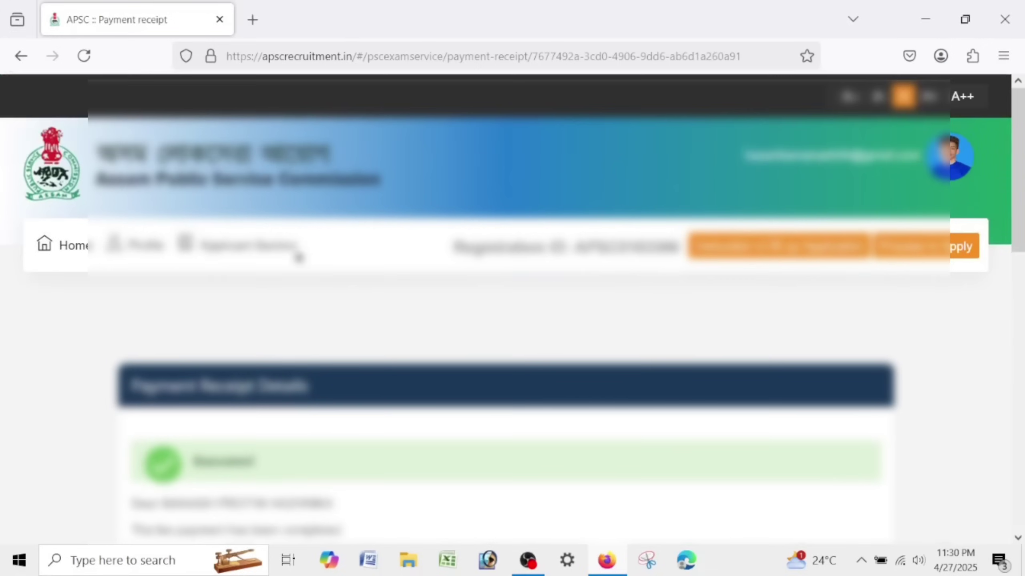
# Open the submitted CC(Prelim) Examination, 2024 application from the list of own applications and review it down to its payment details and declaration.
pyautogui.click(248, 255)
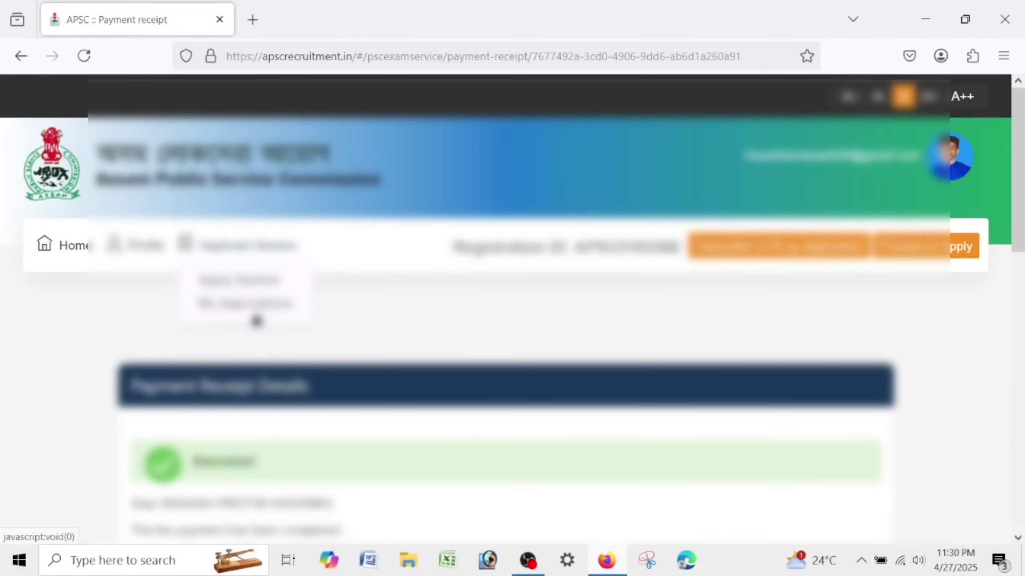
pyautogui.click(256, 320)
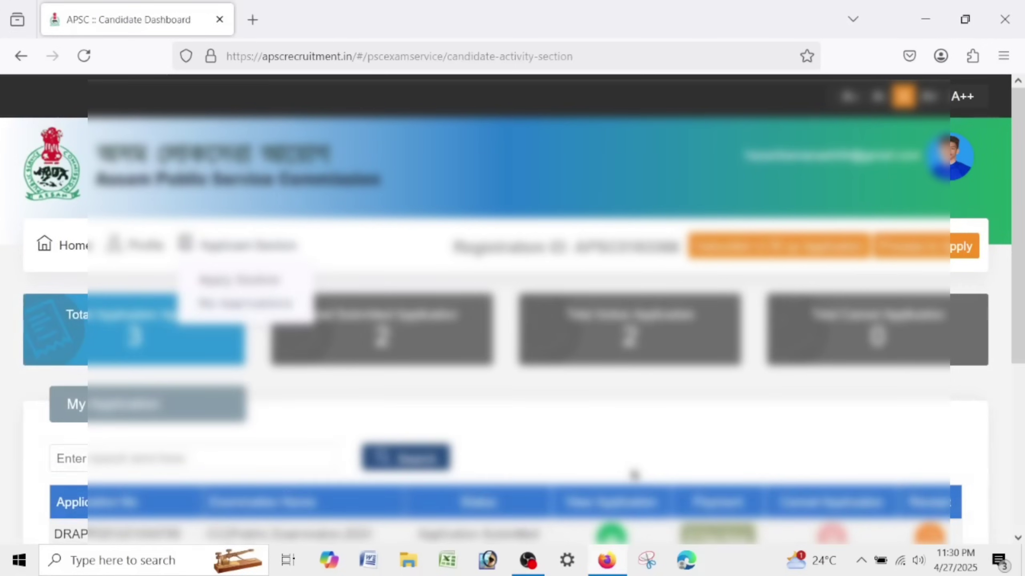
pyautogui.scroll(-5, 613, 403)
pyautogui.click(609, 298)
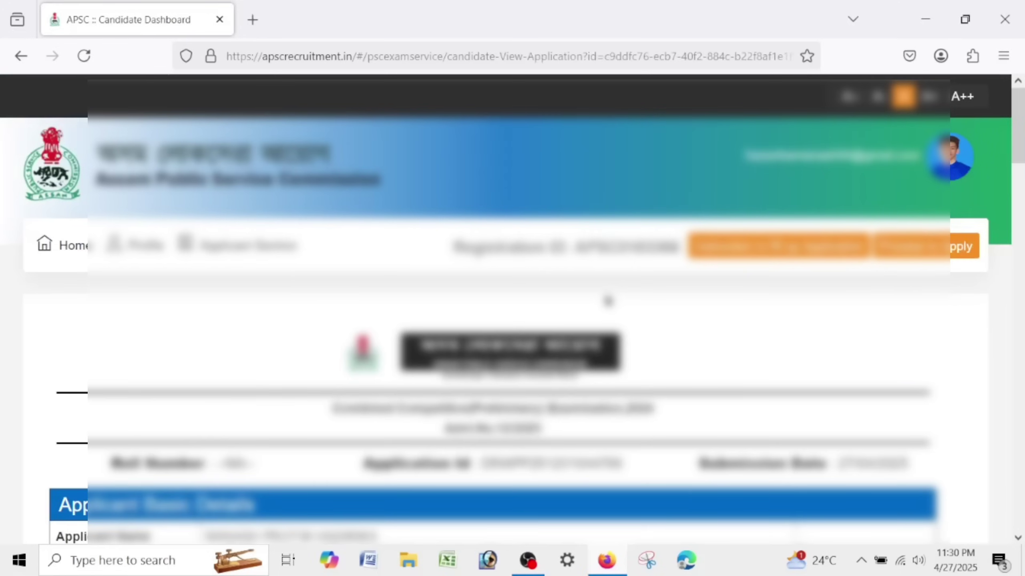
pyautogui.scroll(-8, 606, 313)
pyautogui.scroll(-20, 606, 313)
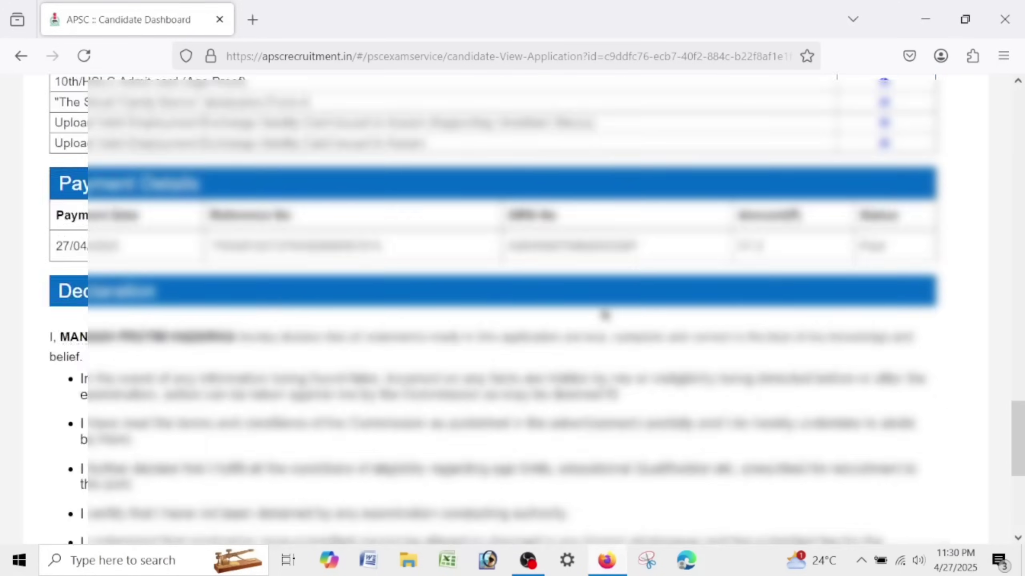
pyautogui.scroll(20, 604, 317)
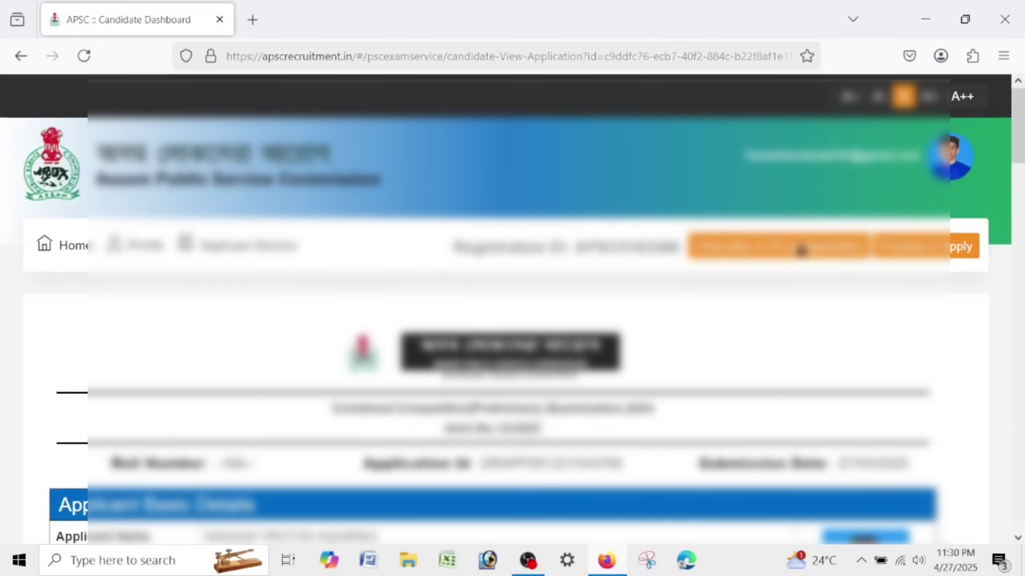
# Check the account options, return to the candidate home page, and look through the advertised posts in the Apply Section.
pyautogui.click(962, 159)
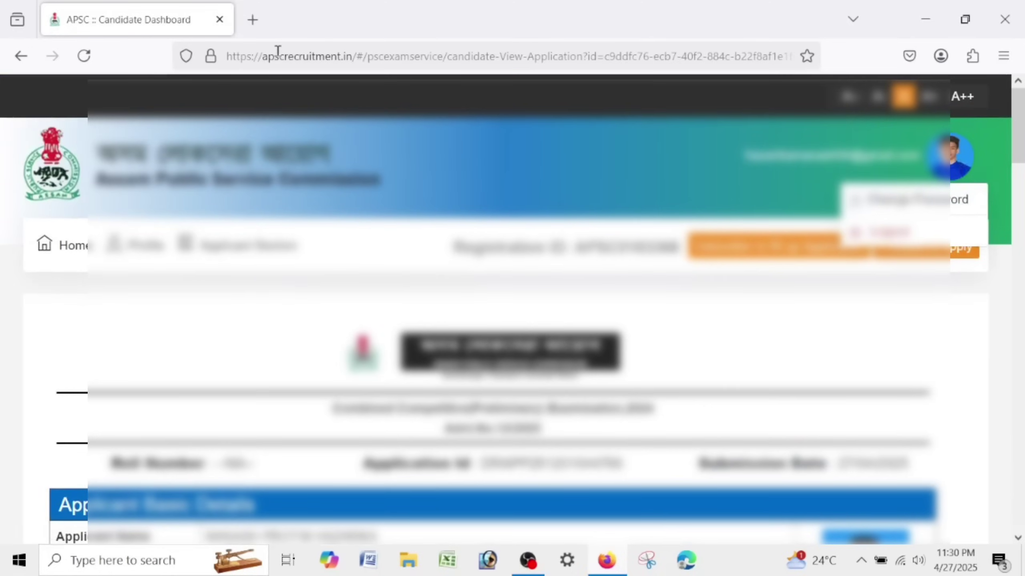
pyautogui.moveTo(58, 255)
pyautogui.click(73, 282)
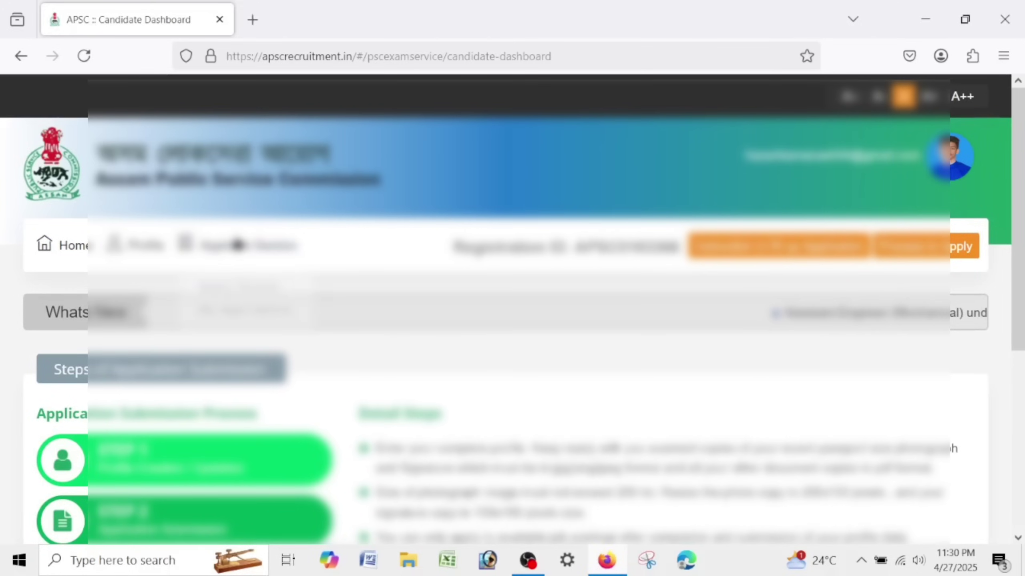
pyautogui.click(241, 280)
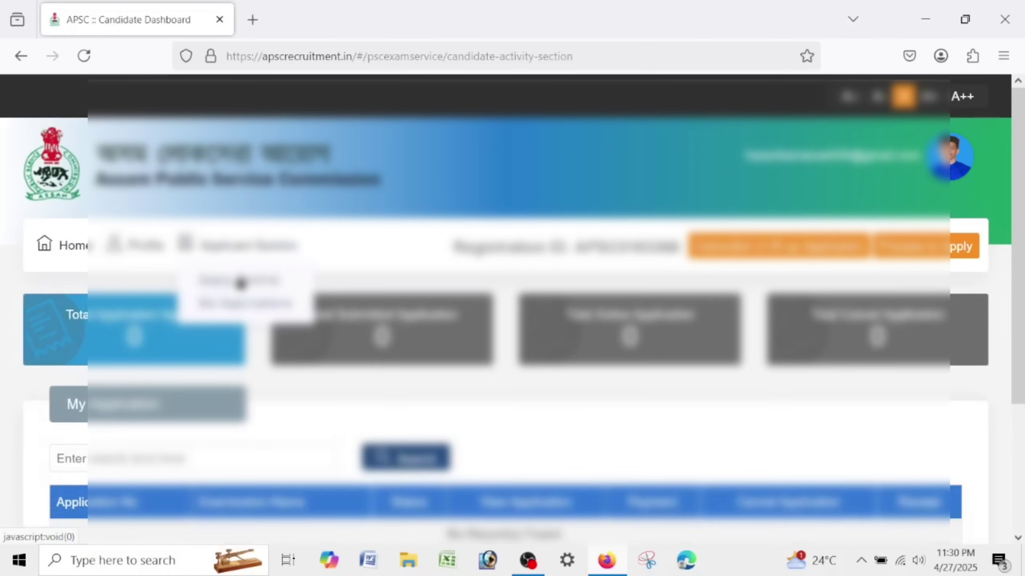
pyautogui.click(241, 281)
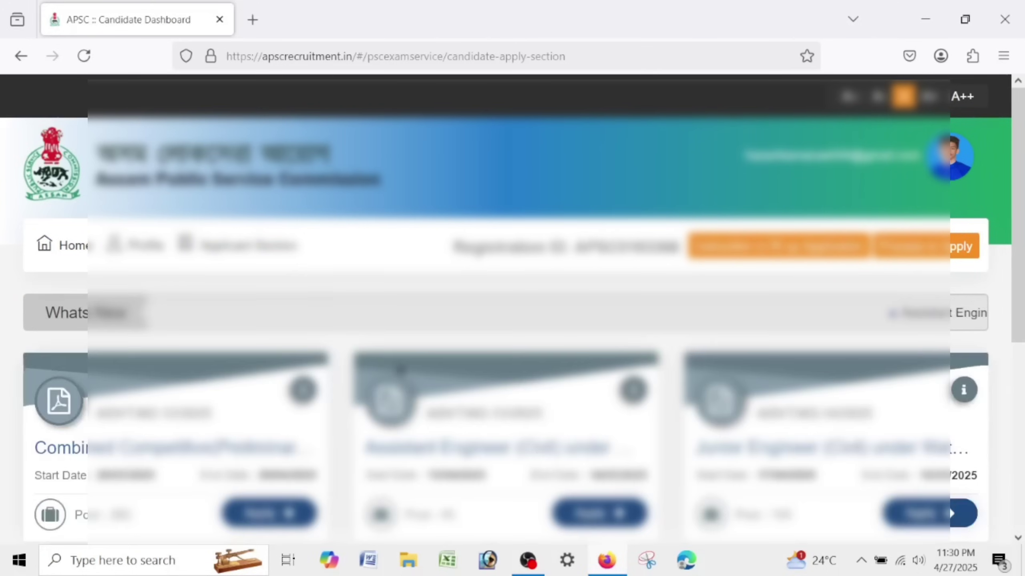
pyautogui.scroll(-5, 522, 359)
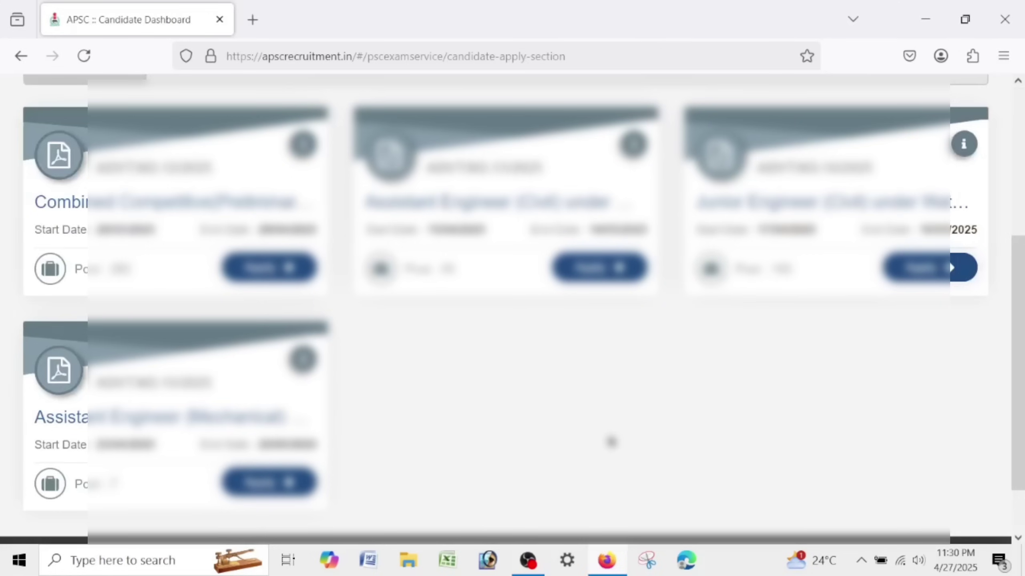